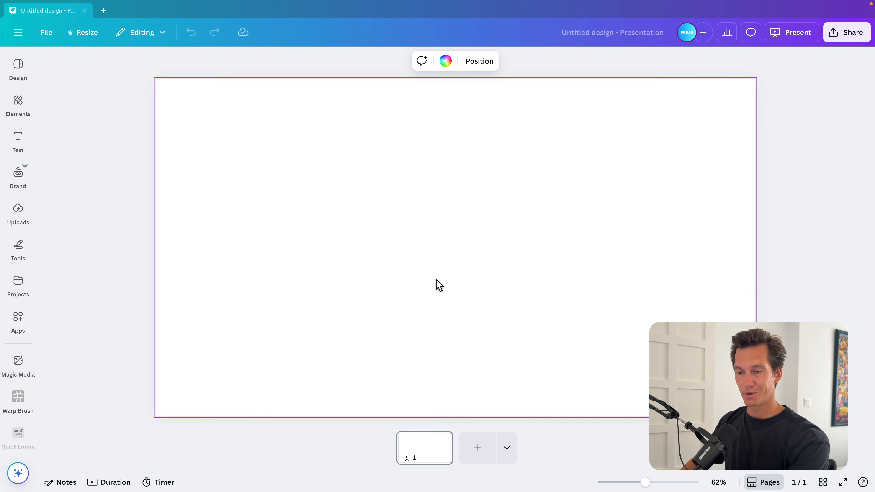
# Step: Paste the sneaker image onto the blank slide and nudge it slightly into place
pyautogui.press('super+v')
pyautogui.moveTo(451, 266); pyautogui.dragTo(466, 267)
# Step: Fill the slide background with a radial gradient of orange at the centre fading to red
pyautogui.click(286, 200)
pyautogui.click(417, 63)
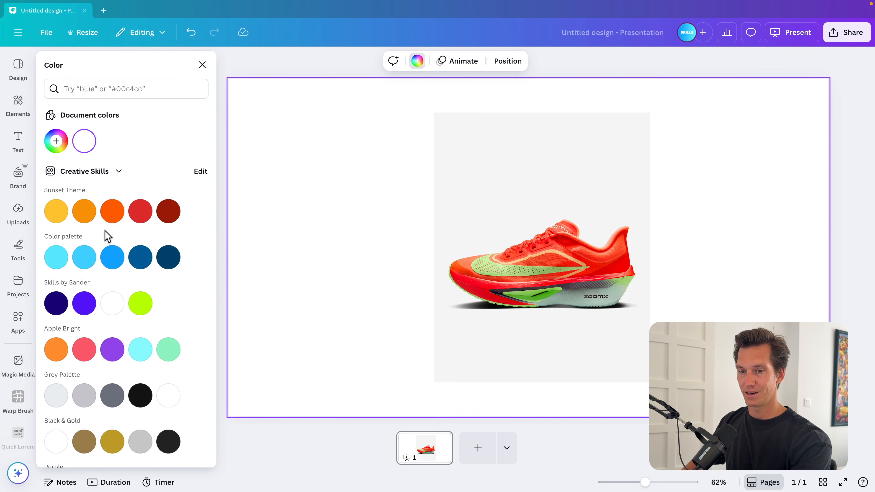
pyautogui.scroll(-5, 105, 235)
pyautogui.click(56, 419)
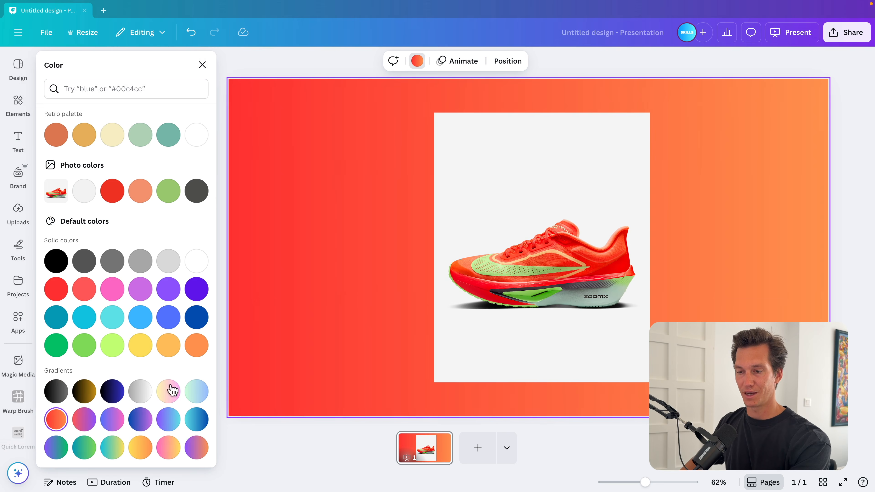
pyautogui.scroll(10, 148, 366)
pyautogui.click(56, 141)
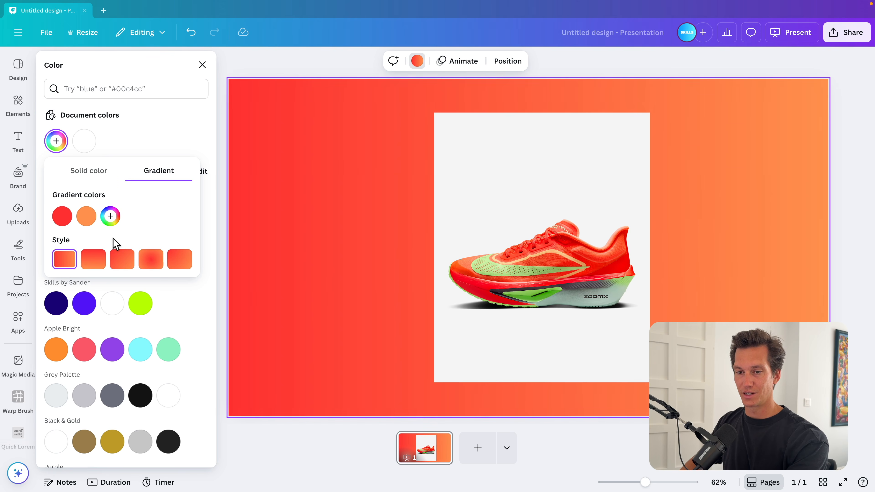
pyautogui.click(150, 265)
pyautogui.moveTo(63, 219); pyautogui.dragTo(96, 221)
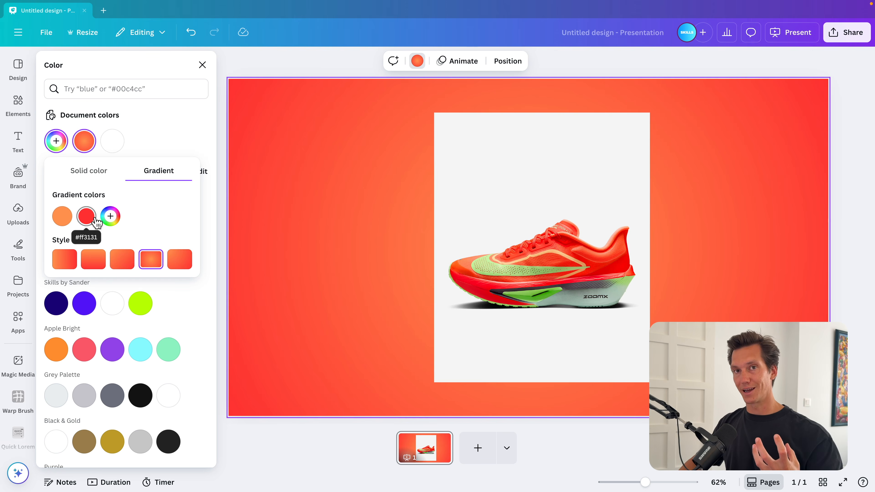
# Step: Remove the background from the sneaker image with BG Remover
pyautogui.click(556, 256)
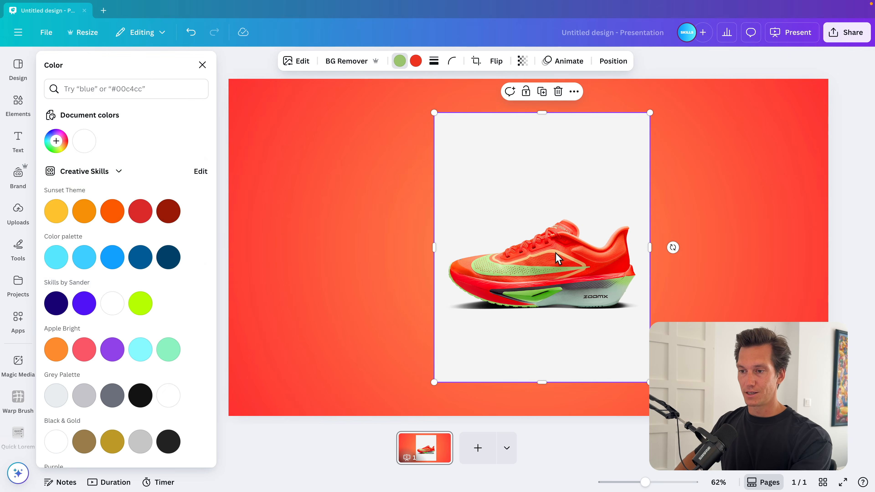
pyautogui.click(348, 61)
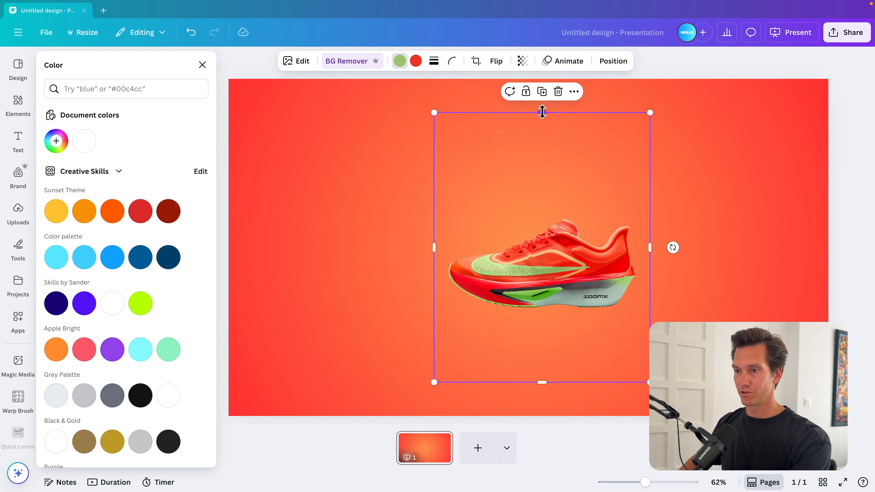
# Step: Enlarge and tilt the sneaker image so it fills the middle of the slide
pyautogui.moveTo(541, 113); pyautogui.dragTo(543, 204)
pyautogui.moveTo(544, 379); pyautogui.dragTo(574, 317)
pyautogui.moveTo(541, 342); pyautogui.dragTo(594, 363)
pyautogui.moveTo(610, 160); pyautogui.dragTo(703, 101)
pyautogui.moveTo(605, 270); pyautogui.dragTo(561, 254)
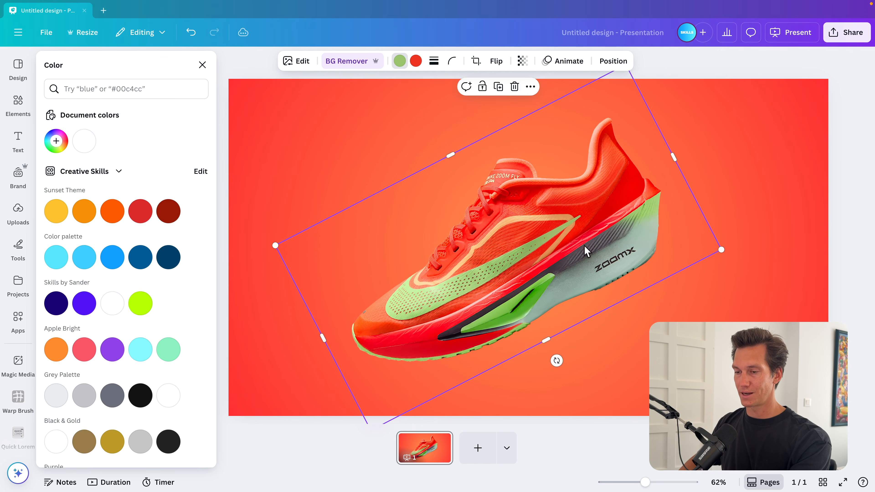
pyautogui.click(767, 176)
pyautogui.moveTo(620, 250); pyautogui.dragTo(619, 241)
# Step: Add a line running diagonally down across the shoe and set its line weight to 45
pyautogui.scroll(-2, 619, 240)
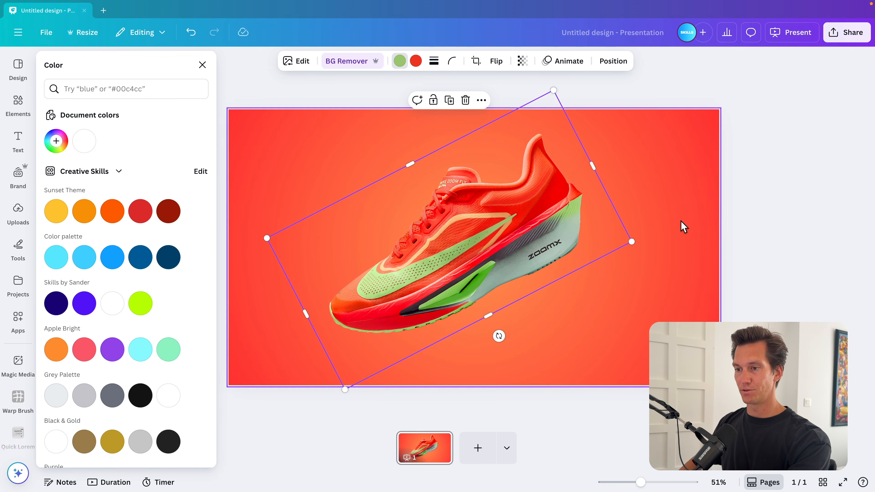
pyautogui.click(662, 227)
pyautogui.press('l')
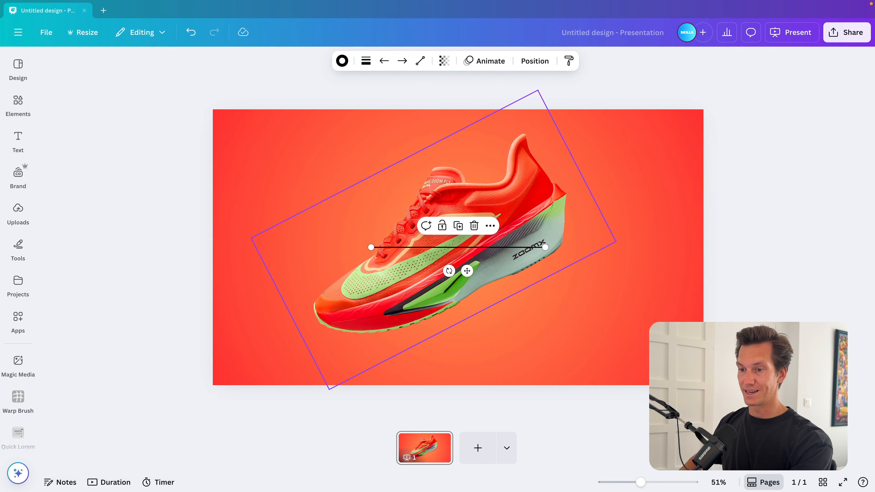
pyautogui.moveTo(366, 246); pyautogui.dragTo(453, 133)
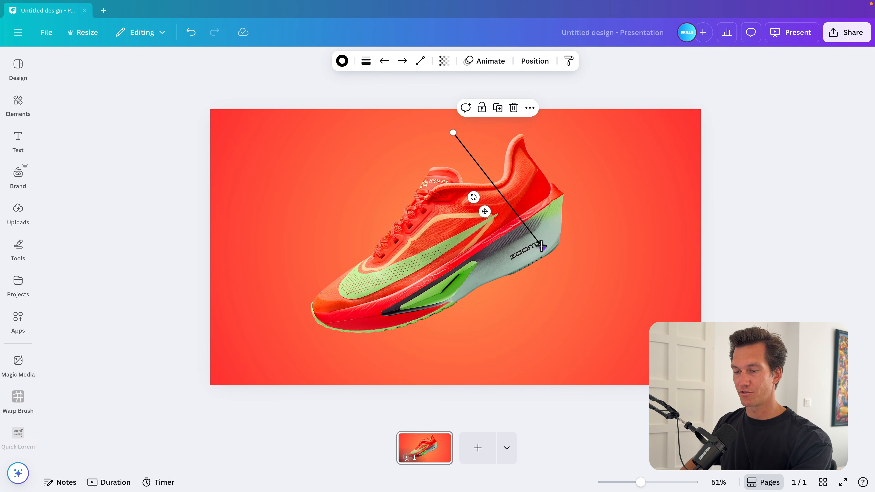
pyautogui.moveTo(541, 246); pyautogui.dragTo(548, 297)
pyautogui.click(366, 60)
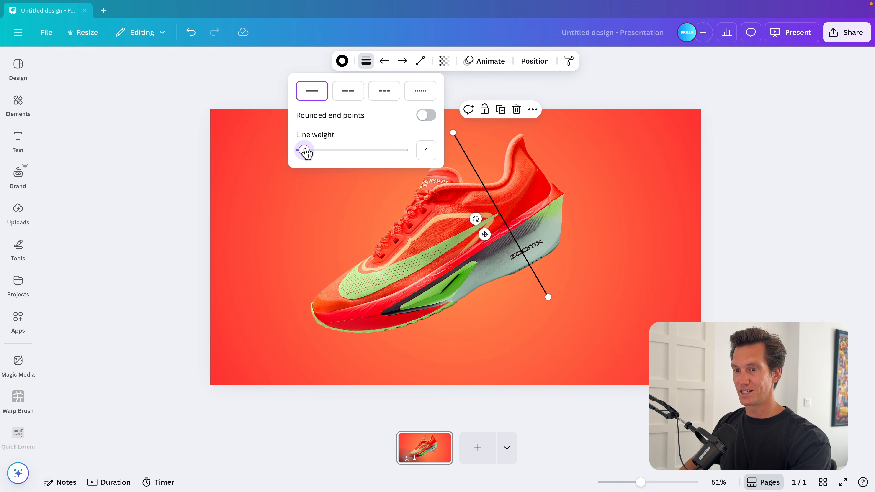
pyautogui.moveTo(304, 152); pyautogui.dragTo(349, 150)
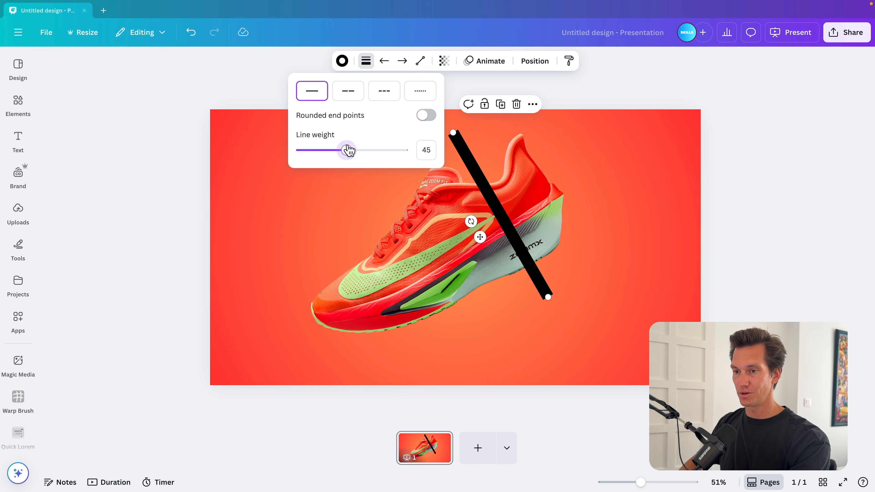
# Step: Change the line to a curved line and bend it around the back of the shoe
pyautogui.click(420, 62)
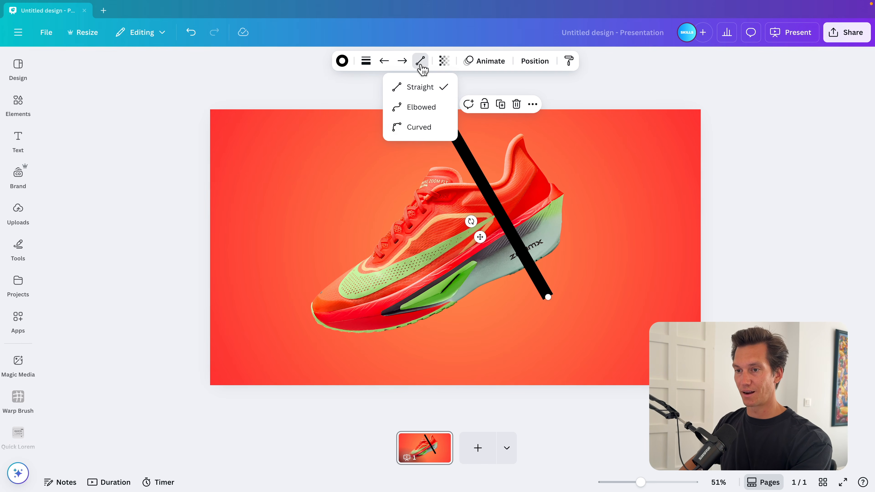
pyautogui.click(415, 127)
pyautogui.moveTo(517, 203)
pyautogui.mouseDown()
pyautogui.moveTo(501, 215)
pyautogui.moveTo(526, 206)
pyautogui.moveTo(523, 192)
pyautogui.mouseUp()
# Step: Duplicate the curved line and shape the copy into an arc under the shoe joining the first curve's end
pyautogui.press('super+d')
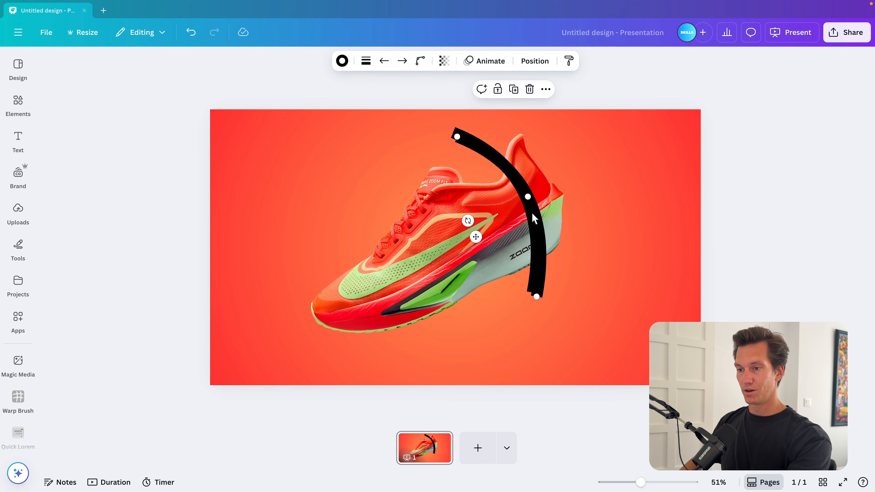
pyautogui.moveTo(538, 235); pyautogui.dragTo(434, 296)
pyautogui.moveTo(372, 284); pyautogui.dragTo(470, 329)
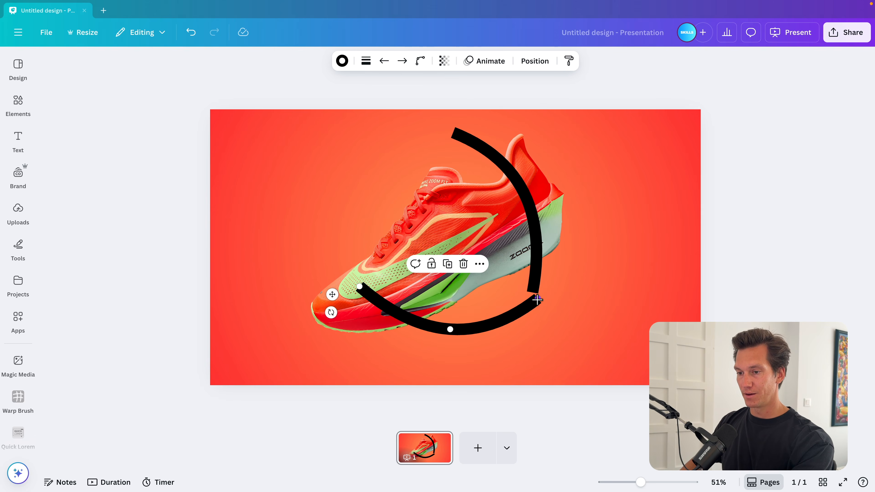
pyautogui.moveTo(537, 298); pyautogui.dragTo(532, 292)
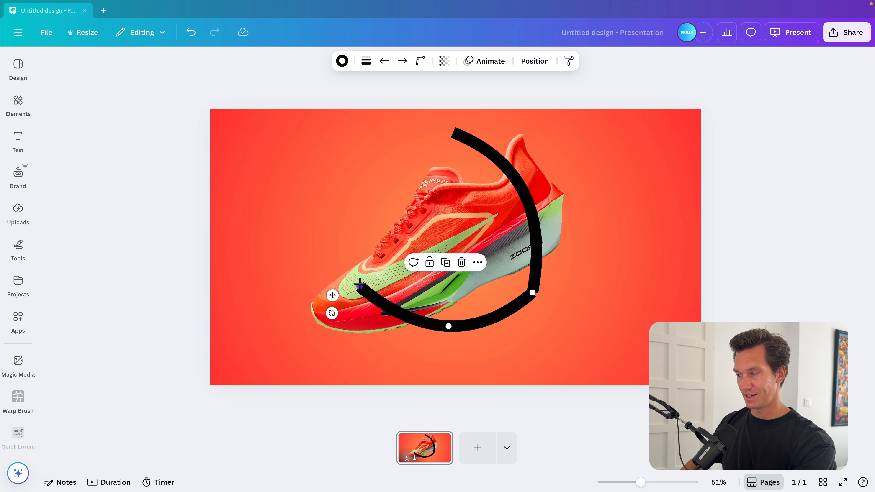
pyautogui.moveTo(360, 283); pyautogui.dragTo(378, 282)
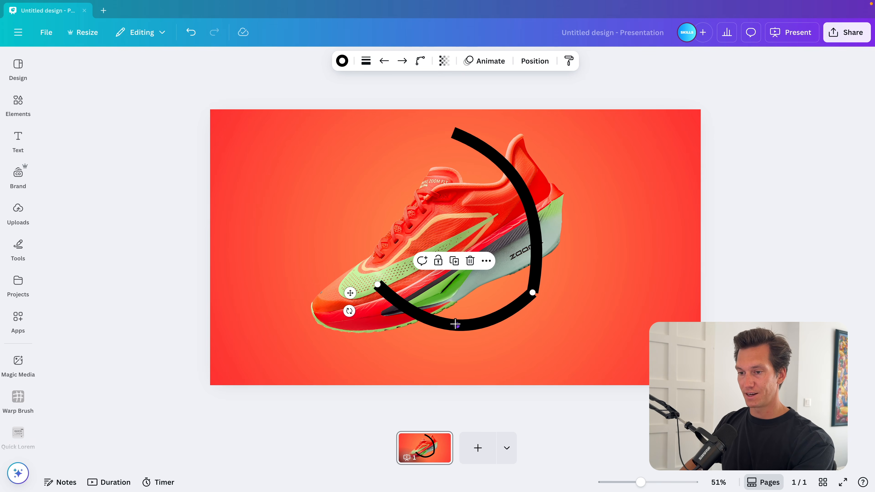
pyautogui.moveTo(455, 324); pyautogui.dragTo(479, 341)
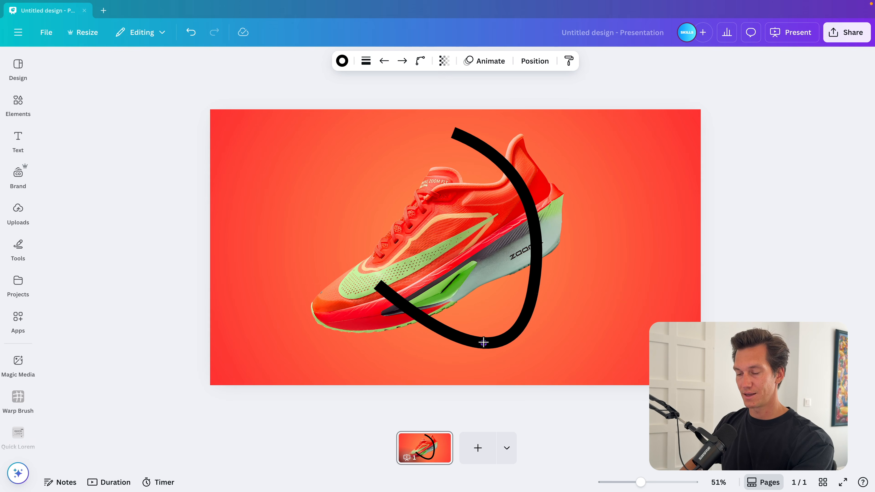
pyautogui.moveTo(483, 343); pyautogui.dragTo(483, 343)
pyautogui.moveTo(377, 285); pyautogui.dragTo(377, 293)
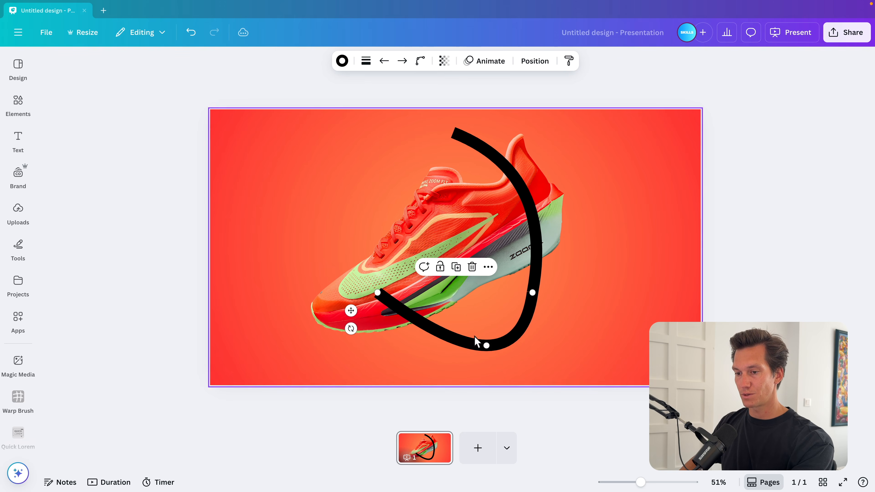
# Step: Add a curve sweeping in from the slide's left edge to meet the lower arc, and deepen the arc
pyautogui.moveTo(486, 344); pyautogui.dragTo(327, 284)
pyautogui.moveTo(225, 271); pyautogui.dragTo(203, 256)
pyautogui.click(382, 296)
pyautogui.moveTo(378, 293); pyautogui.dragTo(388, 271)
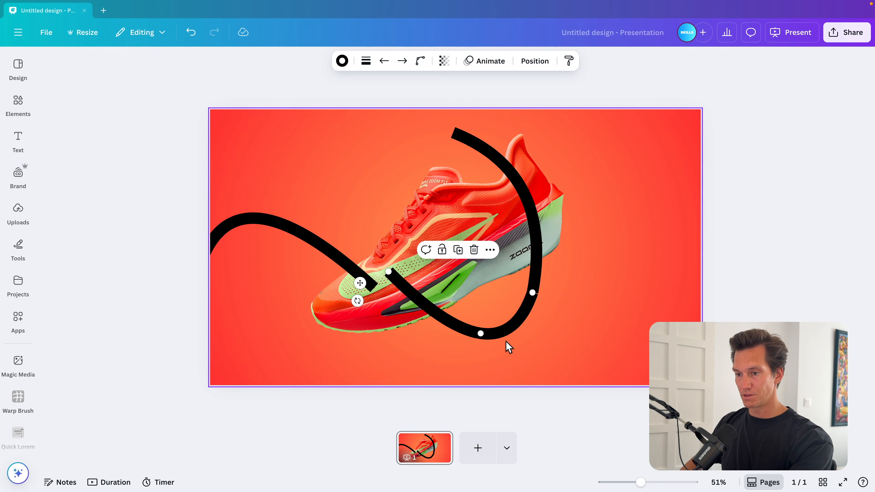
pyautogui.moveTo(480, 334); pyautogui.dragTo(487, 355)
# Step: Smooth the left curve's join and extend the upper curve off the top edge to form one continuous ribbon
pyautogui.click(350, 281)
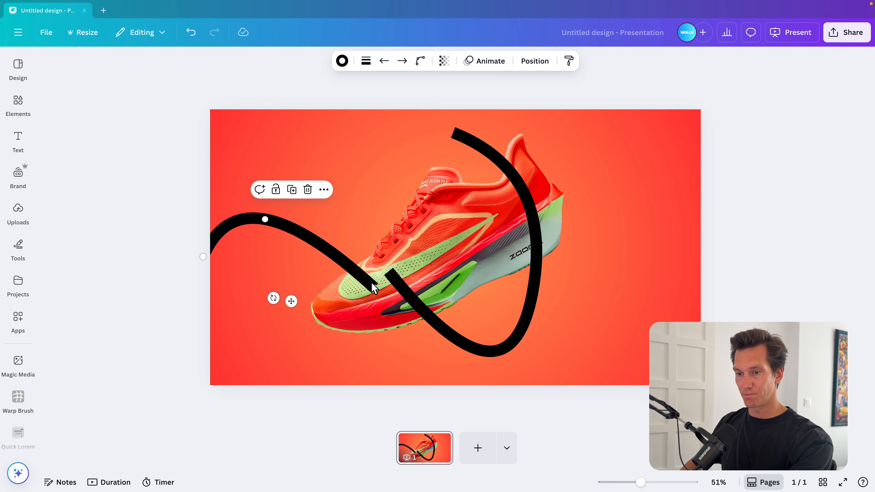
pyautogui.moveTo(372, 281); pyautogui.dragTo(388, 272)
pyautogui.moveTo(274, 221); pyautogui.dragTo(286, 198)
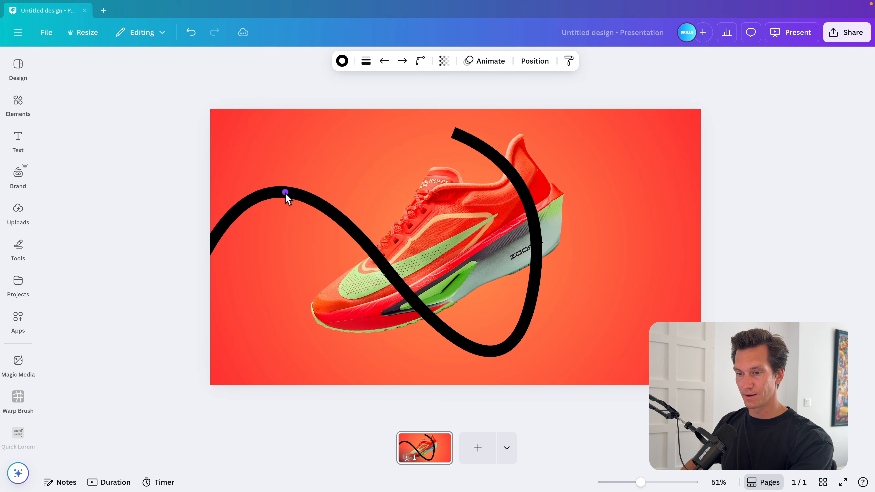
pyautogui.click(454, 131)
pyautogui.moveTo(454, 132); pyautogui.dragTo(431, 100)
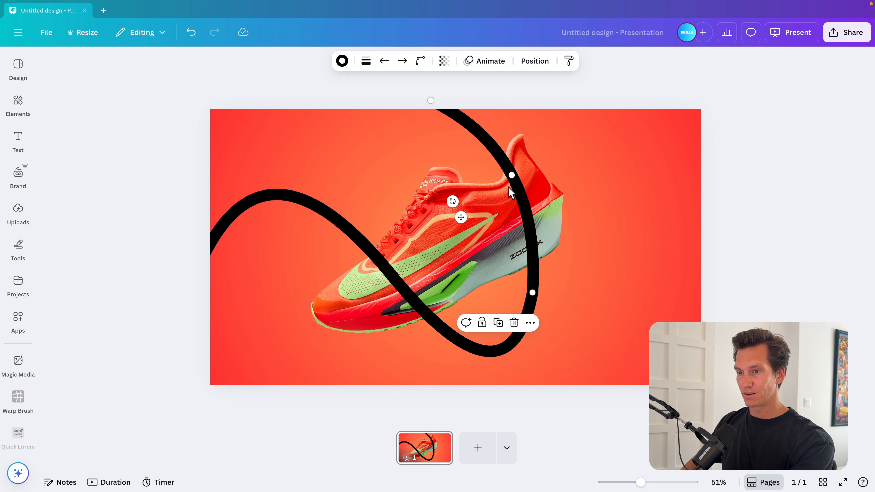
pyautogui.moveTo(509, 176); pyautogui.dragTo(515, 186)
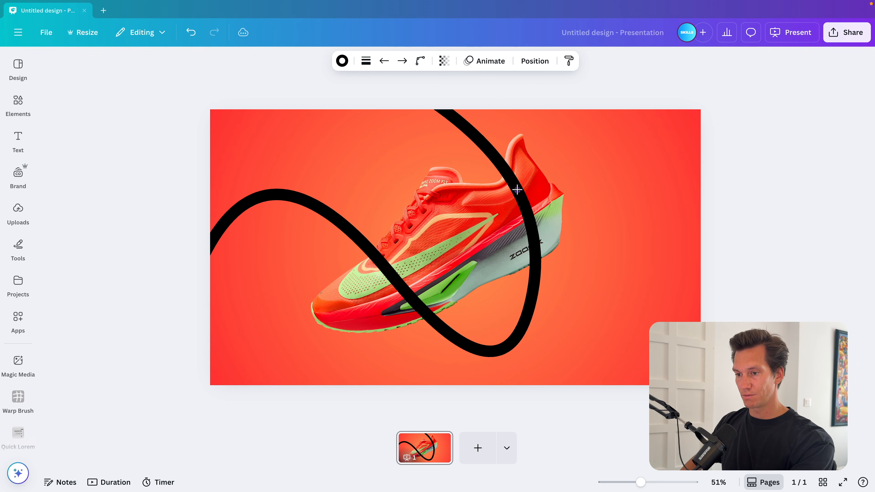
pyautogui.click(516, 190)
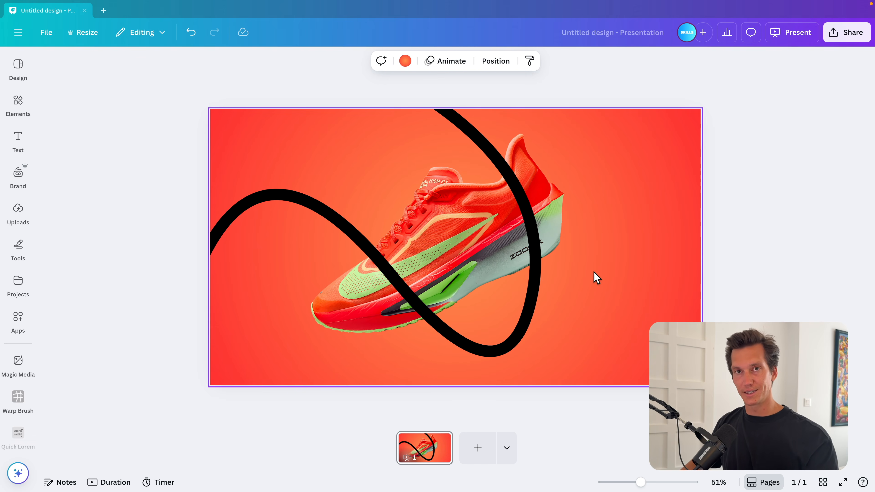
# Step: Give the left curve a linear gradient colour from bright green to a darker green
pyautogui.click(258, 201)
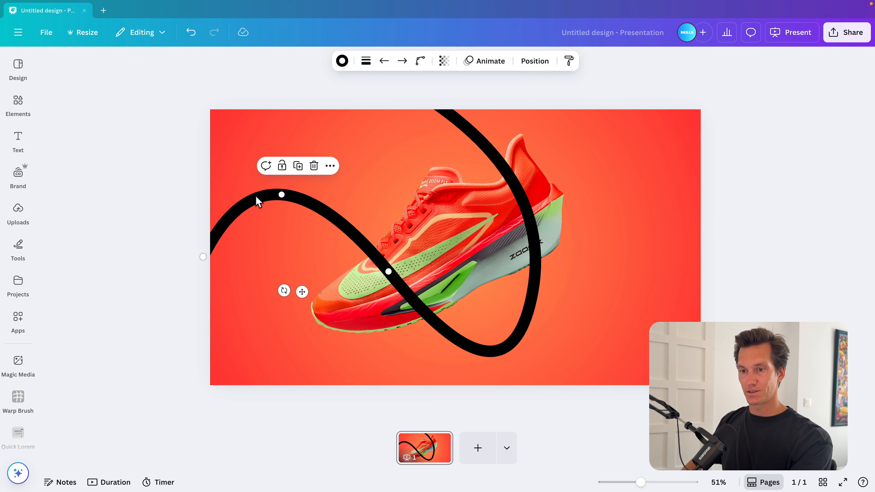
pyautogui.click(342, 61)
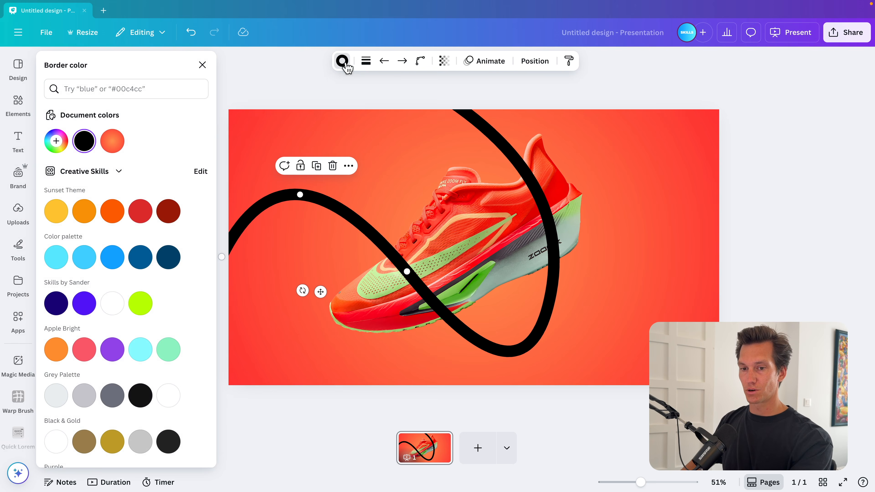
pyautogui.click(112, 146)
pyautogui.click(112, 141)
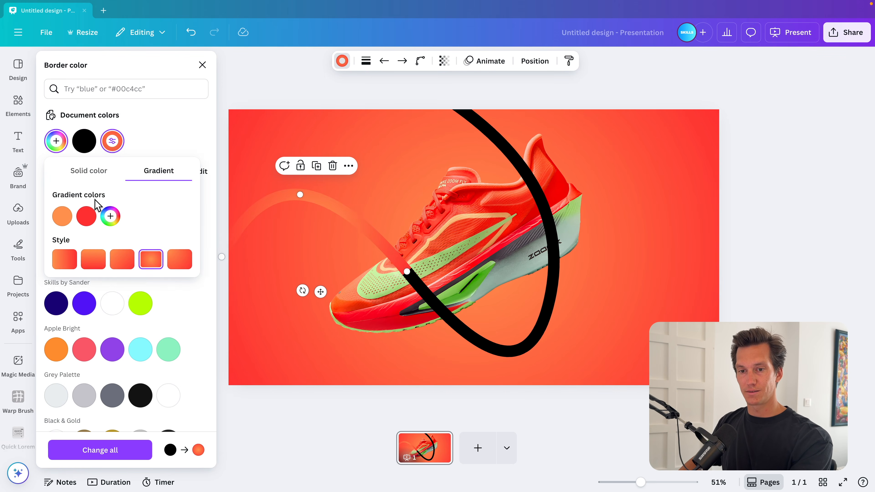
pyautogui.click(68, 264)
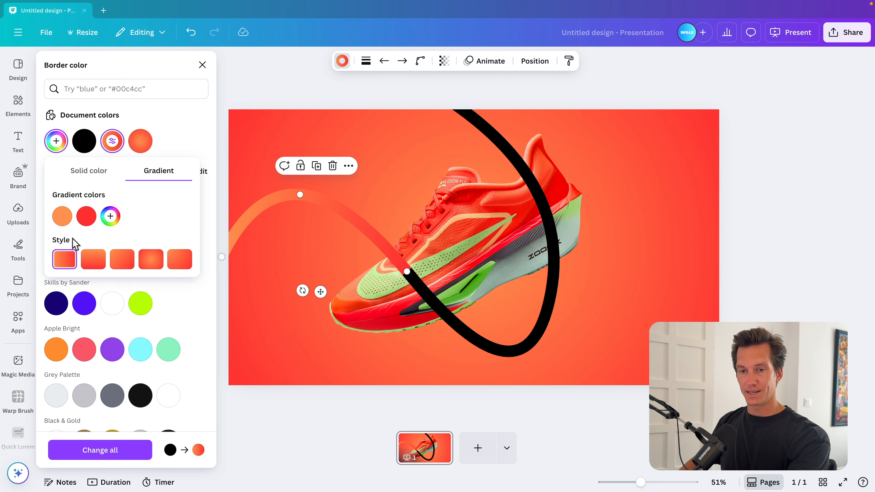
pyautogui.click(62, 216)
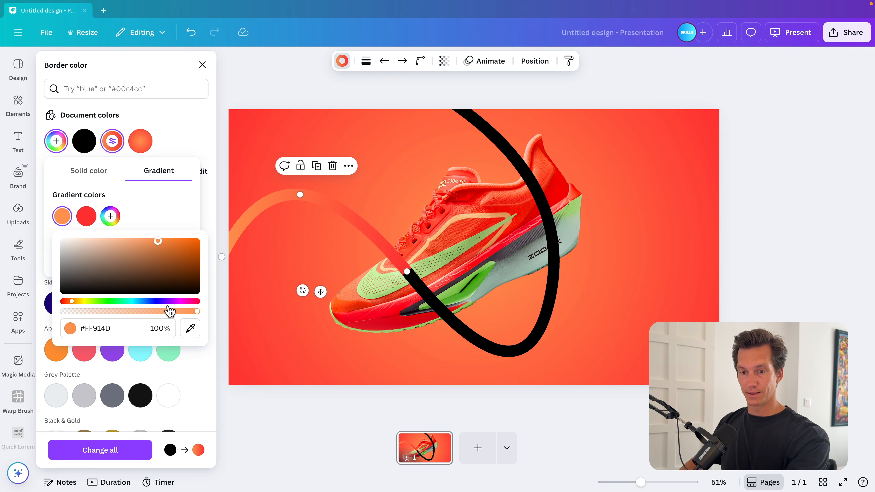
pyautogui.click(101, 301)
pyautogui.click(86, 216)
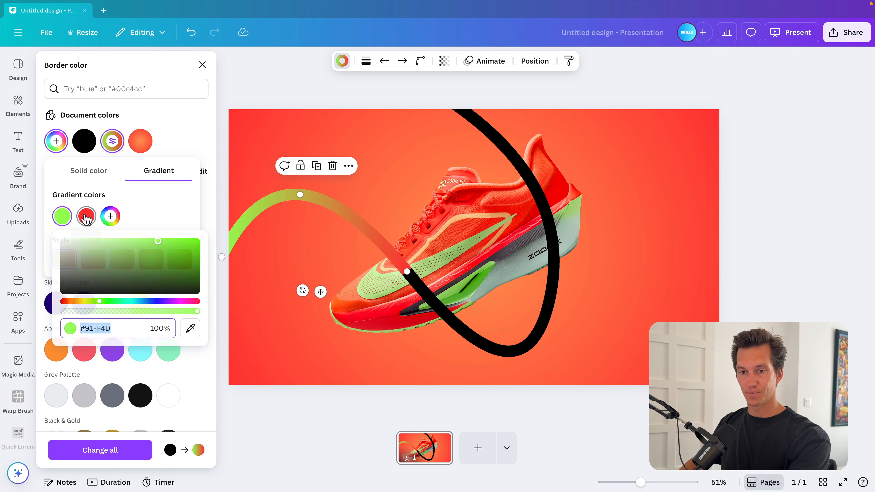
pyautogui.moveTo(120, 301); pyautogui.dragTo(125, 301)
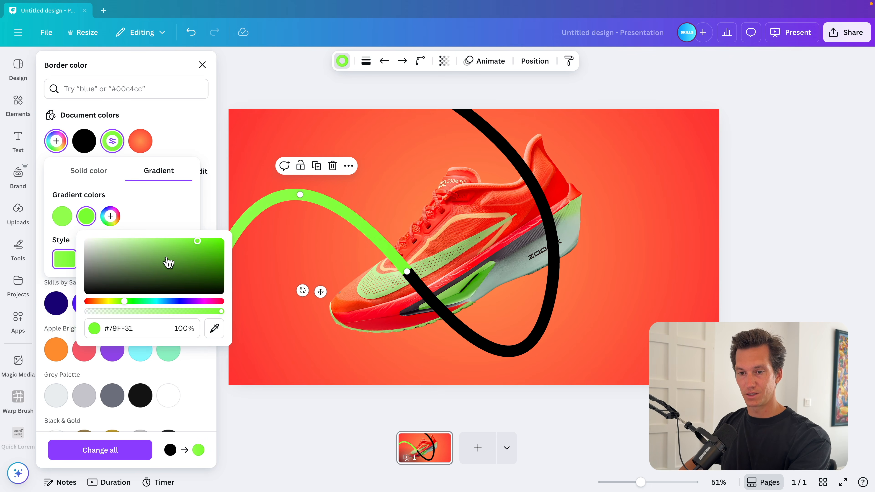
pyautogui.moveTo(167, 262); pyautogui.dragTo(190, 260)
pyautogui.click(207, 216)
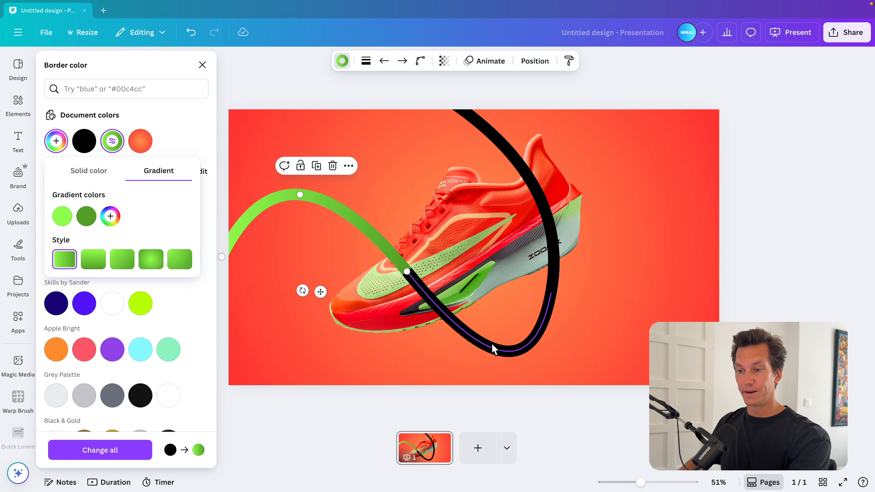
# Step: Apply the same green gradient to the remaining curve segments of the ribbon
pyautogui.click(492, 346)
pyautogui.click(94, 146)
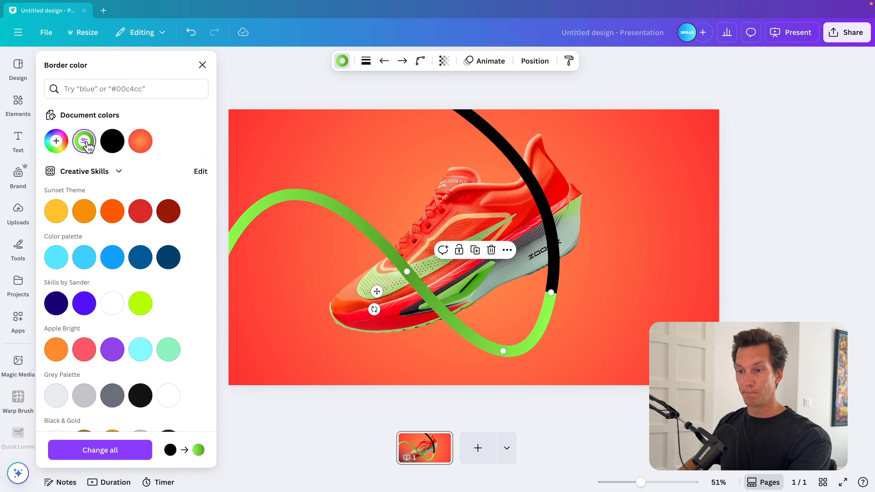
pyautogui.click(681, 231)
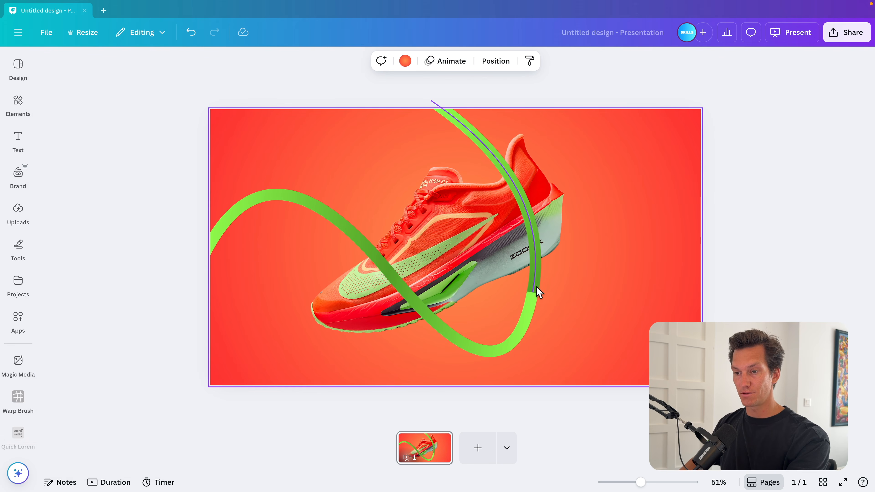
# Step: Apply the green gradient to the right-hand ribbon curve beside the heel
pyautogui.click(534, 275)
pyautogui.click(342, 61)
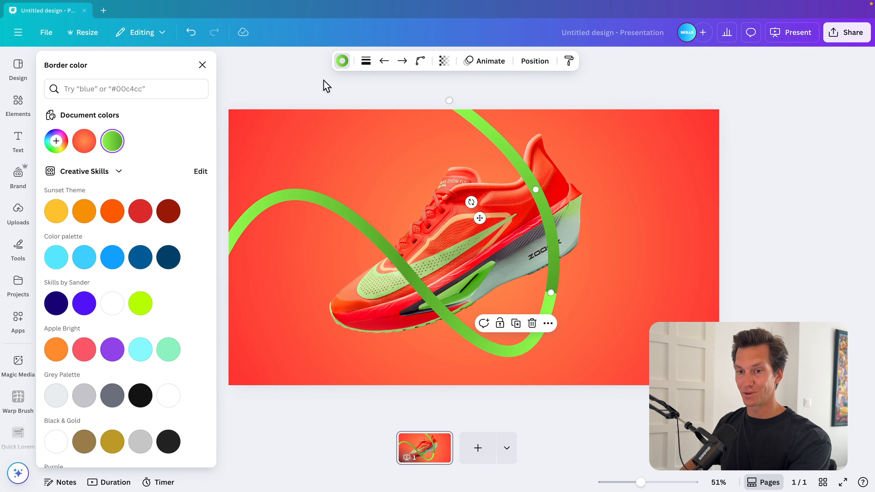
pyautogui.click(112, 141)
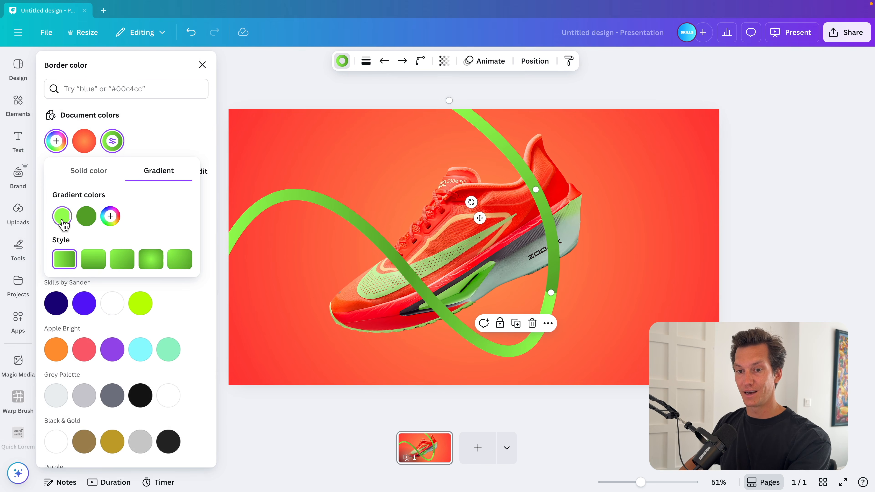
pyautogui.click(714, 274)
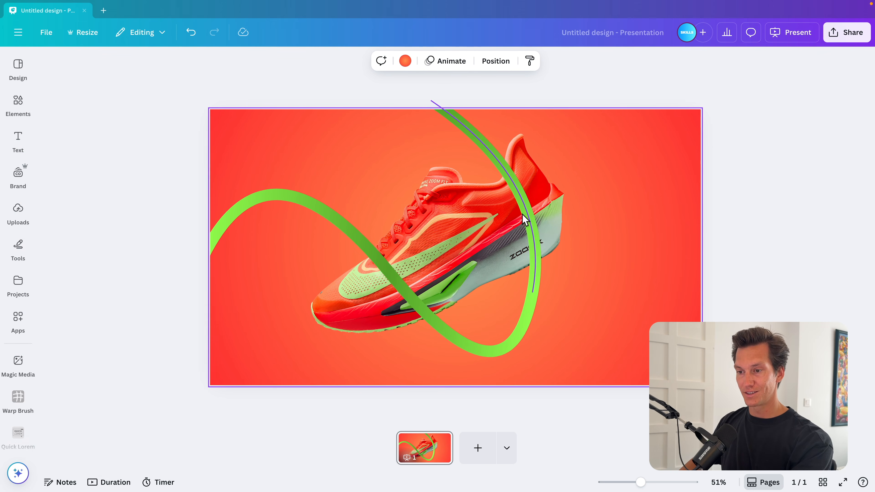
# Step: Duplicate the shoe photo and crop the copy down to the heel so the ribbon appears to pass behind it
pyautogui.click(543, 180)
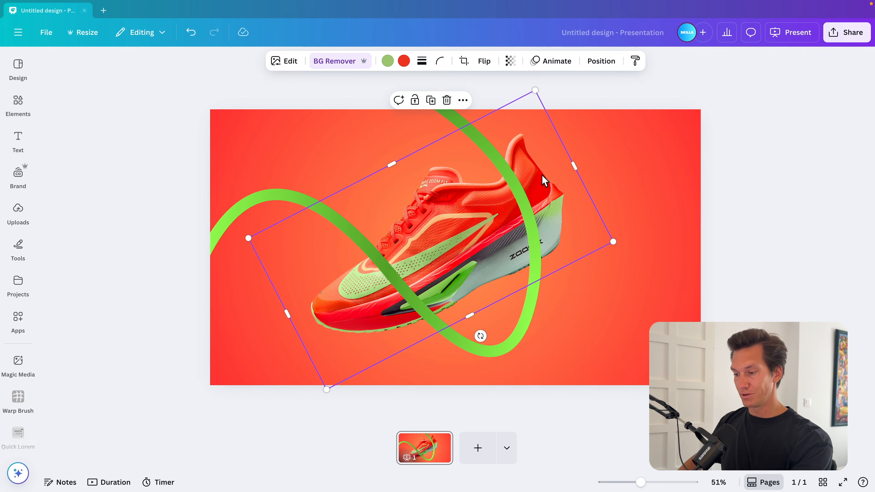
pyautogui.press('super+d')
pyautogui.moveTo(545, 255); pyautogui.dragTo(540, 251)
pyautogui.moveTo(288, 313); pyautogui.dragTo(455, 226)
pyautogui.click(711, 246)
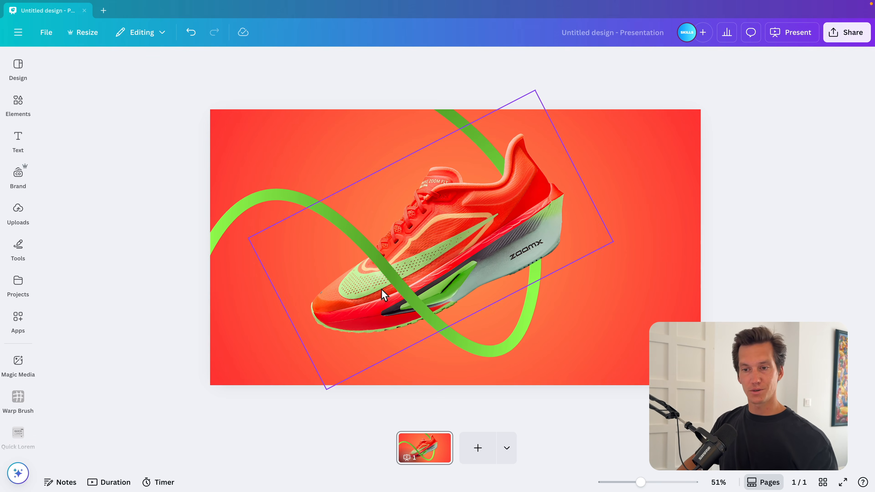
# Step: Reapply the green gradient swatches to the left curve and the upper curve of the ribbon
pyautogui.click(283, 197)
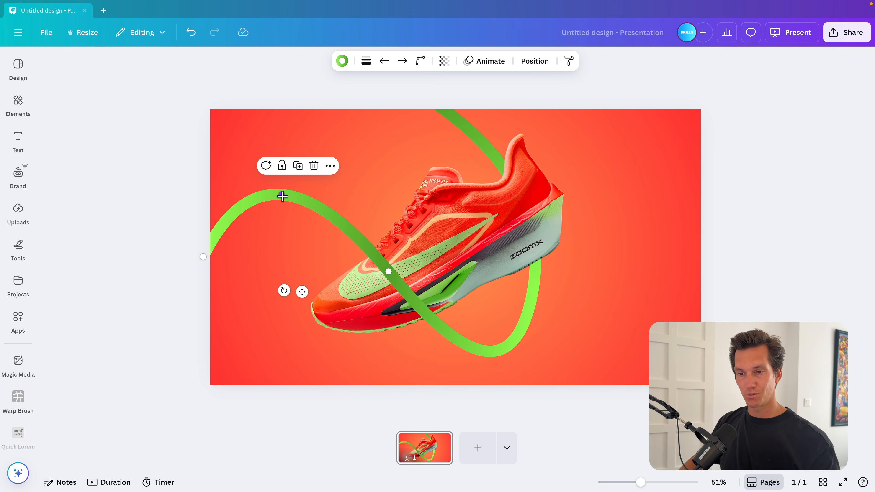
pyautogui.click(341, 61)
pyautogui.click(112, 141)
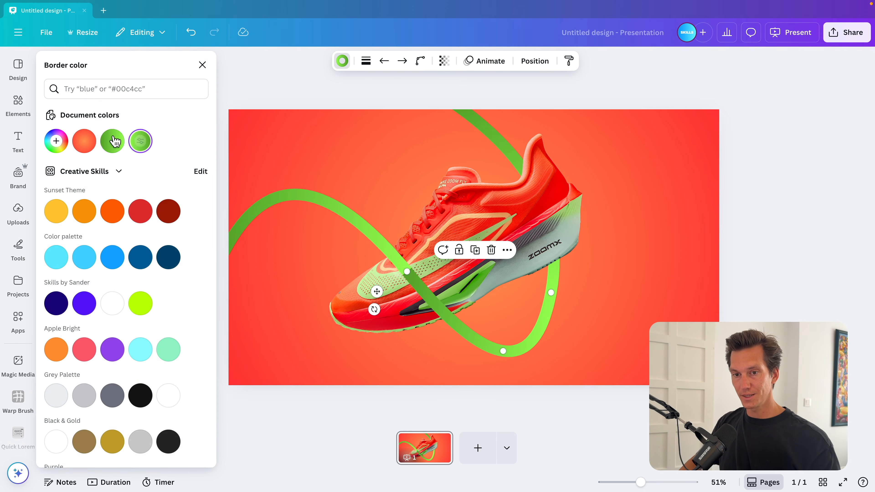
pyautogui.click(112, 142)
pyautogui.click(474, 120)
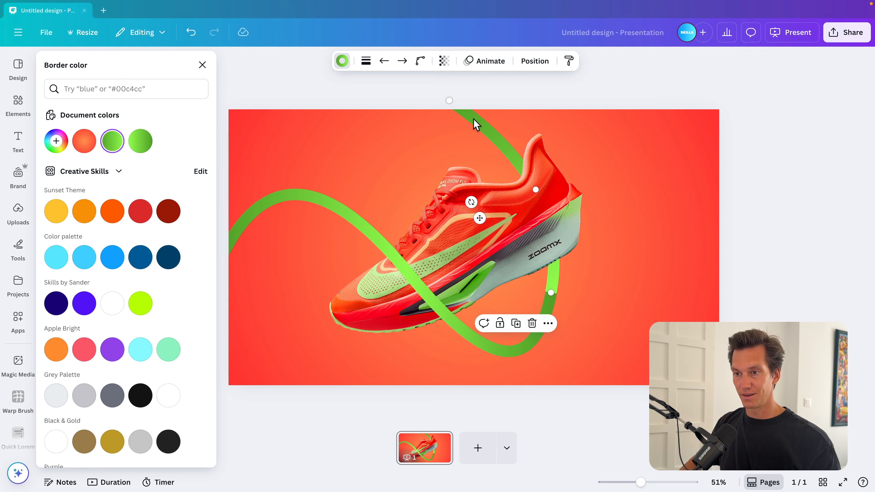
pyautogui.click(139, 142)
pyautogui.click(695, 198)
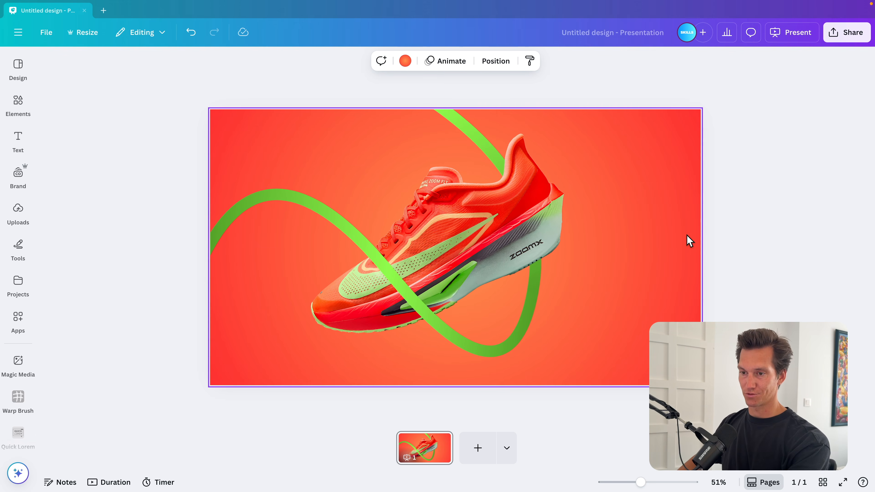
# Step: Search the elements for "shadow", add a soft blurred shadow graphic and size it over the heel below the logo
pyautogui.click(19, 104)
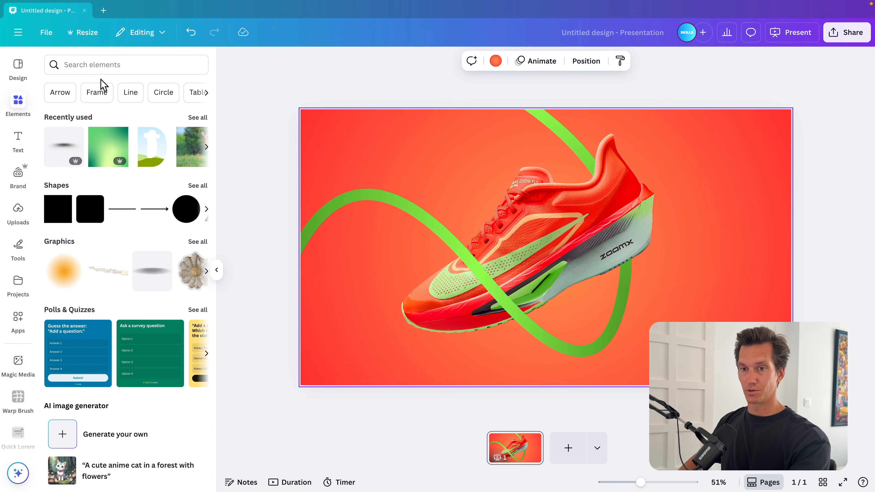
pyautogui.click(103, 66)
pyautogui.write('shadow')
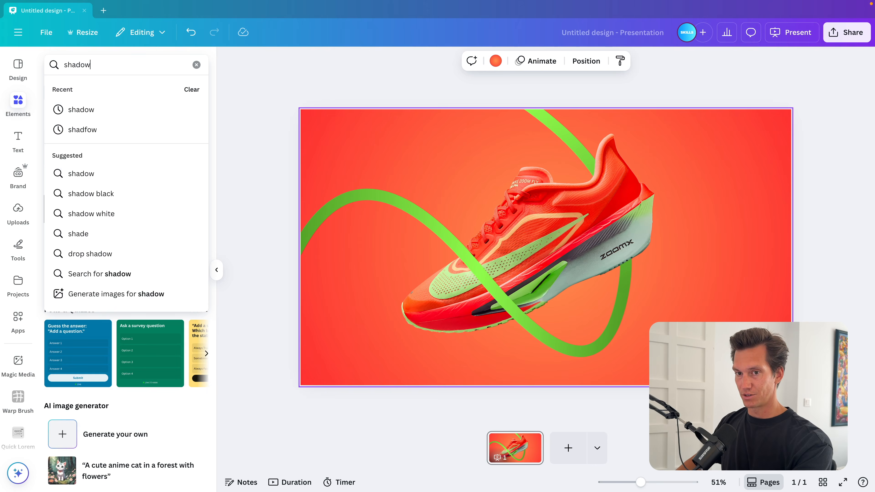
pyautogui.press('Return')
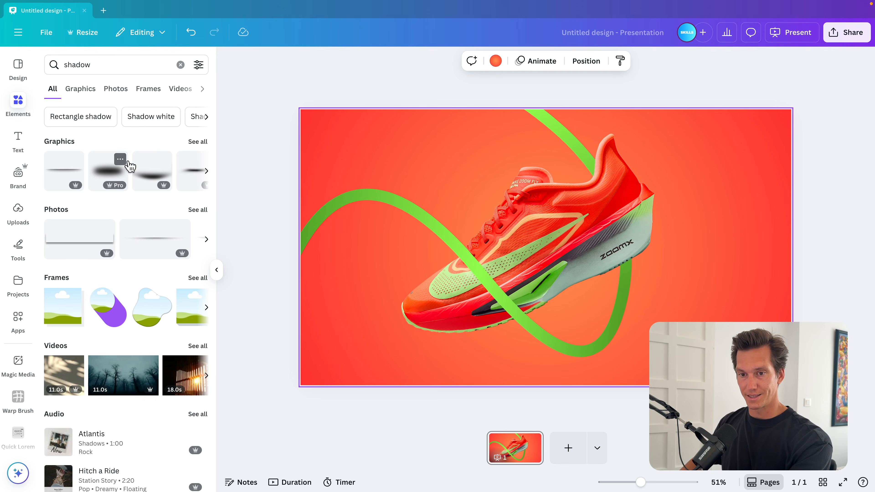
pyautogui.click(203, 144)
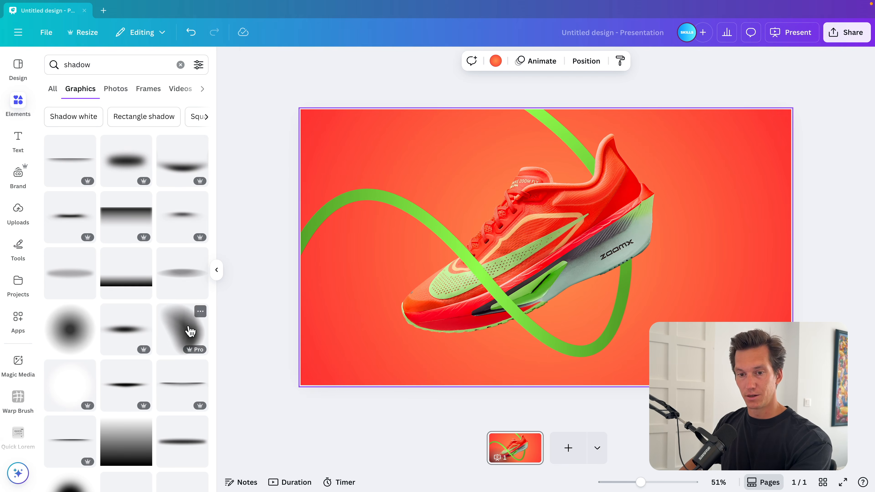
pyautogui.click(183, 332)
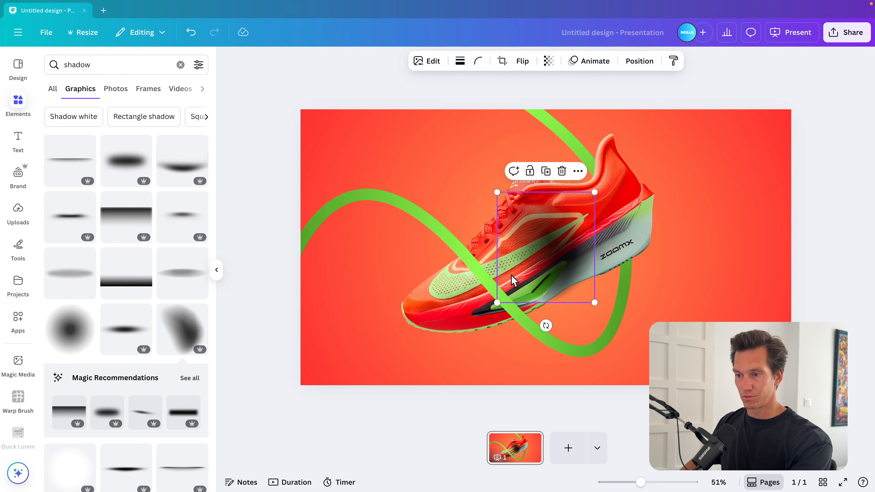
pyautogui.moveTo(591, 300); pyautogui.dragTo(543, 244)
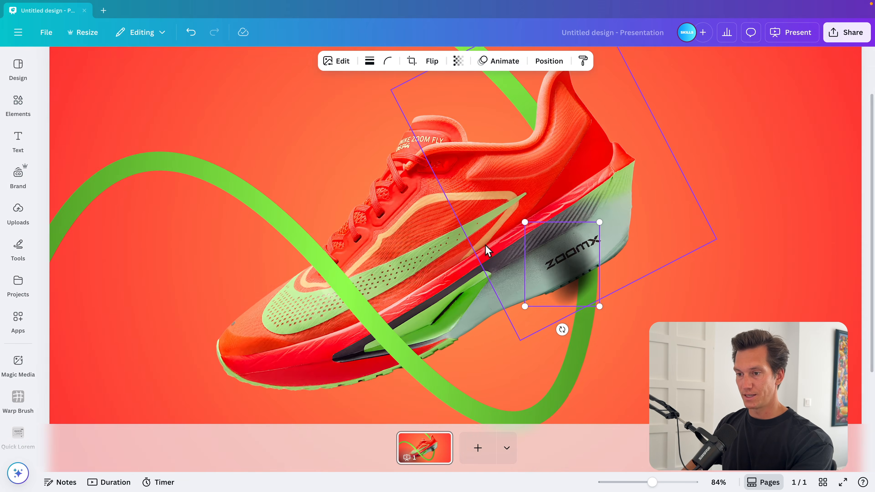
pyautogui.scroll(5, 485, 244)
pyautogui.moveTo(595, 267); pyautogui.dragTo(536, 204)
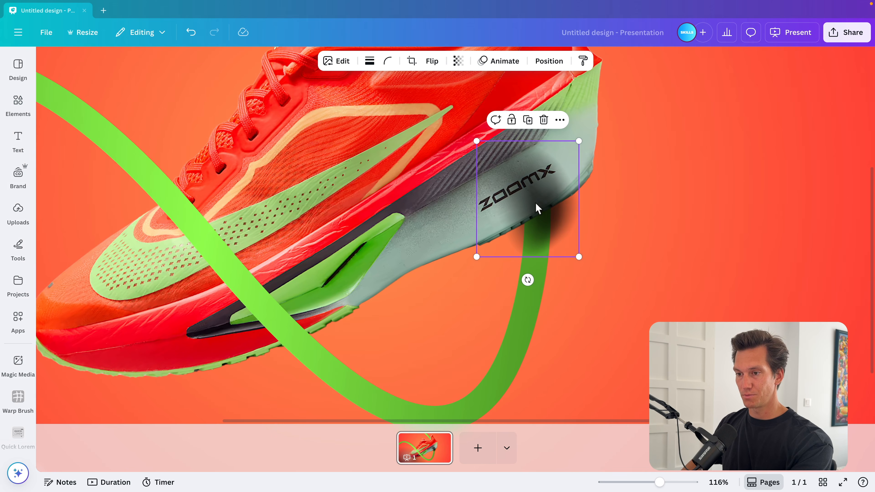
pyautogui.moveTo(575, 139); pyautogui.dragTo(531, 208)
# Step: Move the shadow layer beneath the heel cutout and lower its transparency
pyautogui.click(549, 61)
pyautogui.click(169, 89)
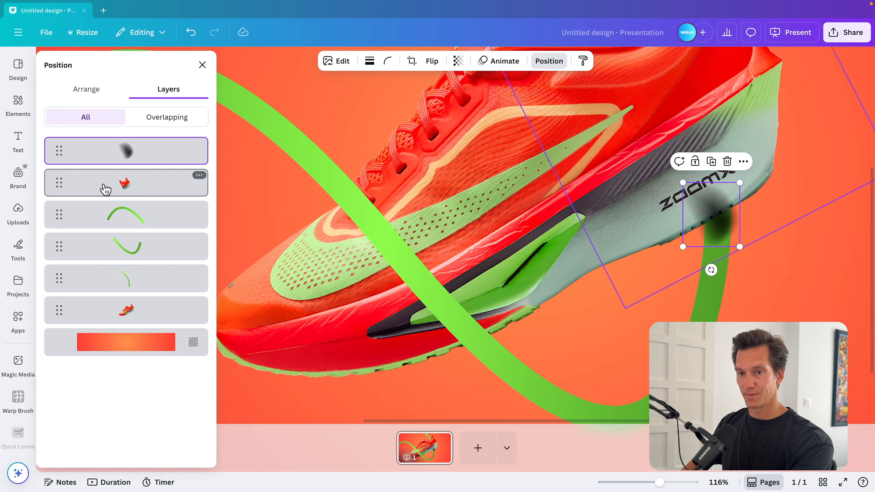
pyautogui.moveTo(107, 188); pyautogui.dragTo(119, 203)
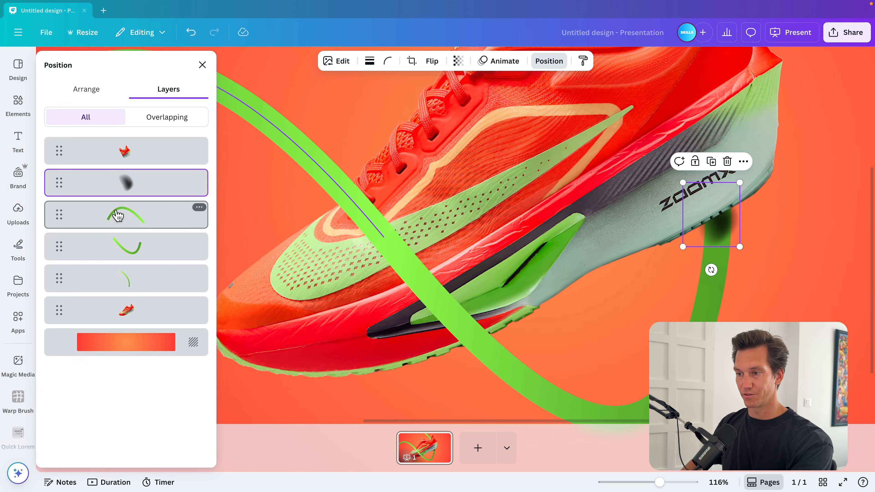
pyautogui.click(458, 61)
pyautogui.moveTo(465, 108); pyautogui.dragTo(449, 108)
pyautogui.moveTo(717, 219); pyautogui.dragTo(715, 219)
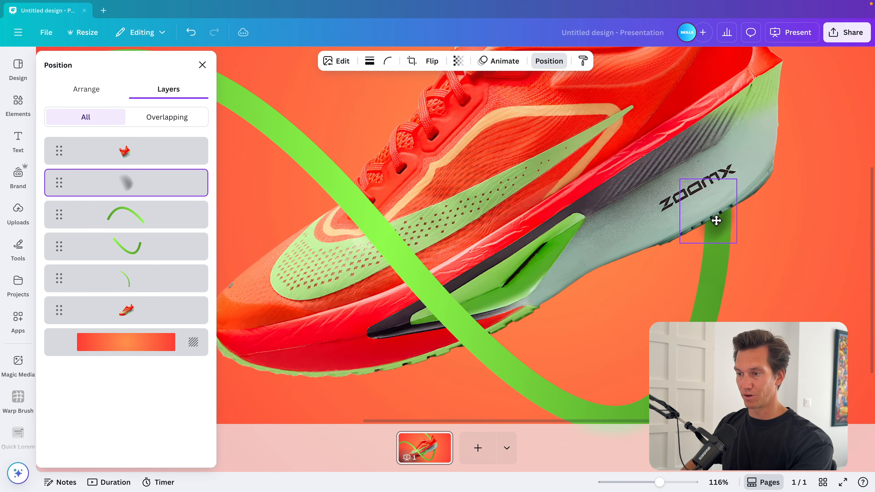
pyautogui.scroll(-5, 715, 224)
pyautogui.click(737, 226)
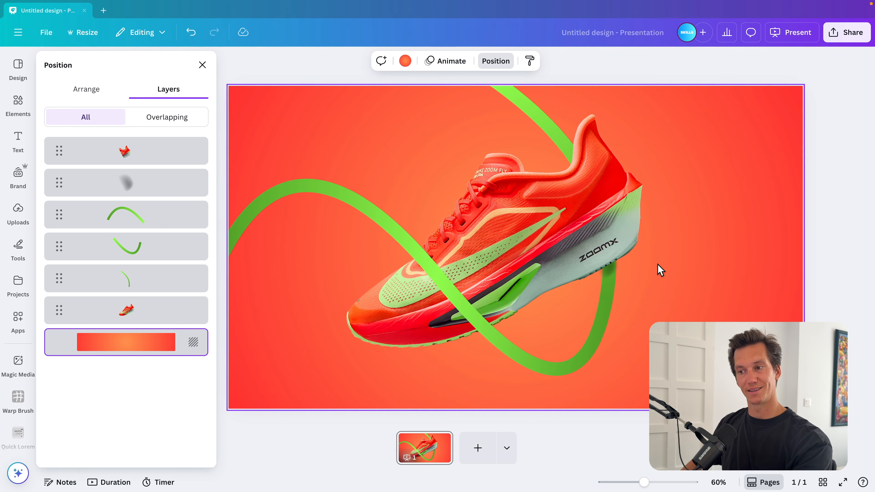
# Step: Add a horizontal shadow graphic, shrink and rotate it, and lay it along the ribbon crossing the shoe's midfoot
pyautogui.click(18, 103)
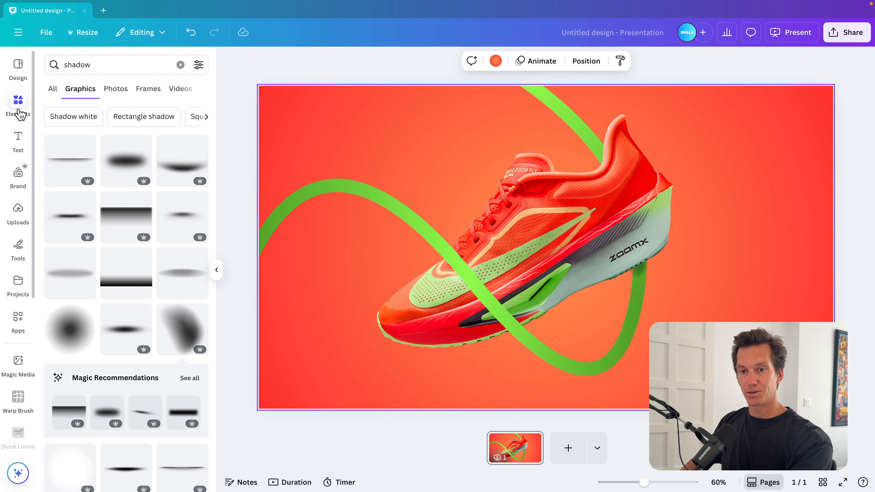
pyautogui.click(186, 169)
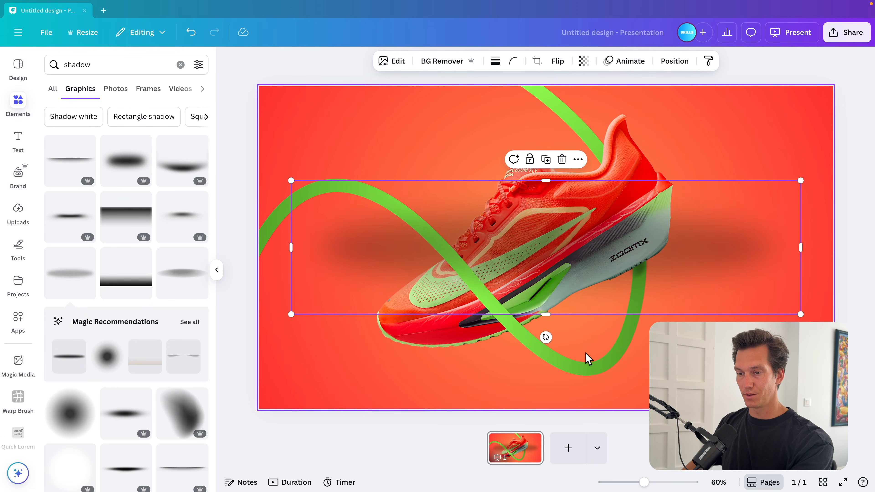
pyautogui.moveTo(798, 314); pyautogui.dragTo(504, 261)
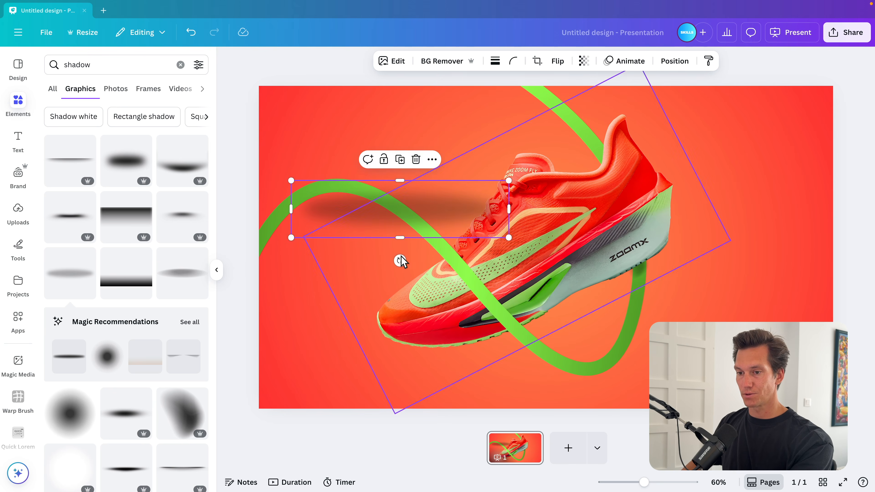
pyautogui.moveTo(401, 257); pyautogui.dragTo(352, 272)
pyautogui.moveTo(337, 117); pyautogui.dragTo(406, 194)
pyautogui.moveTo(427, 251); pyautogui.dragTo(483, 281)
pyautogui.scroll(5, 485, 284)
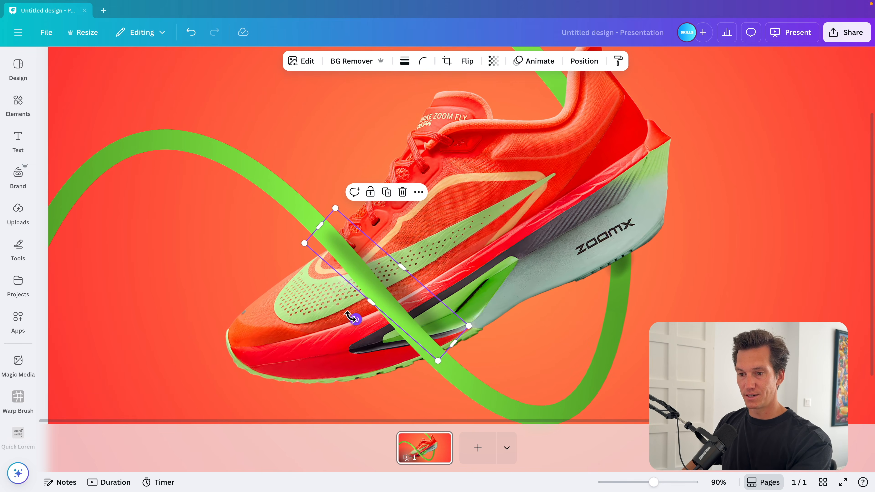
pyautogui.moveTo(352, 317); pyautogui.dragTo(352, 316)
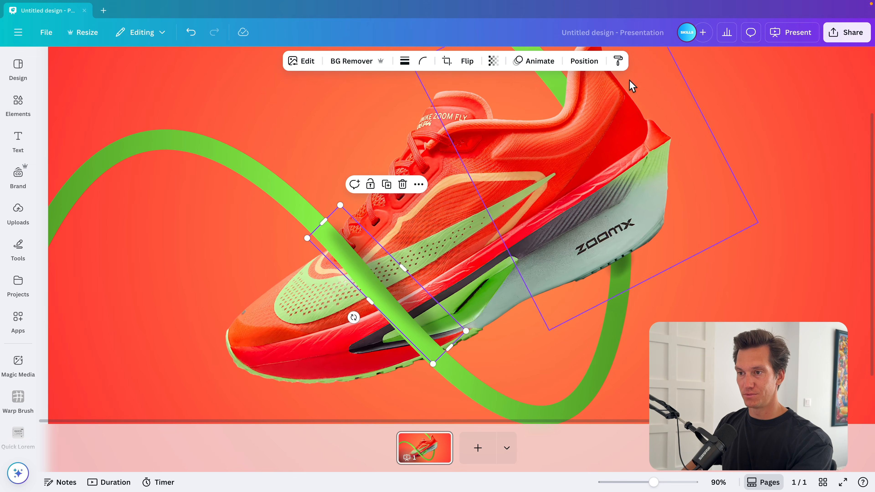
# Step: Move this midfoot shadow layer down beneath the ribbon curves, just above the original shoe
pyautogui.click(584, 61)
pyautogui.moveTo(157, 160); pyautogui.dragTo(142, 331)
pyautogui.scroll(-5, 494, 284)
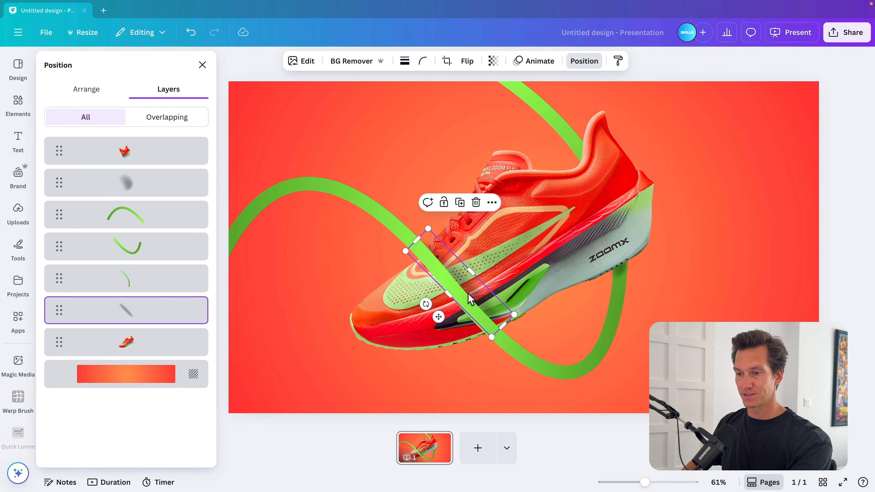
pyautogui.moveTo(477, 288); pyautogui.dragTo(475, 288)
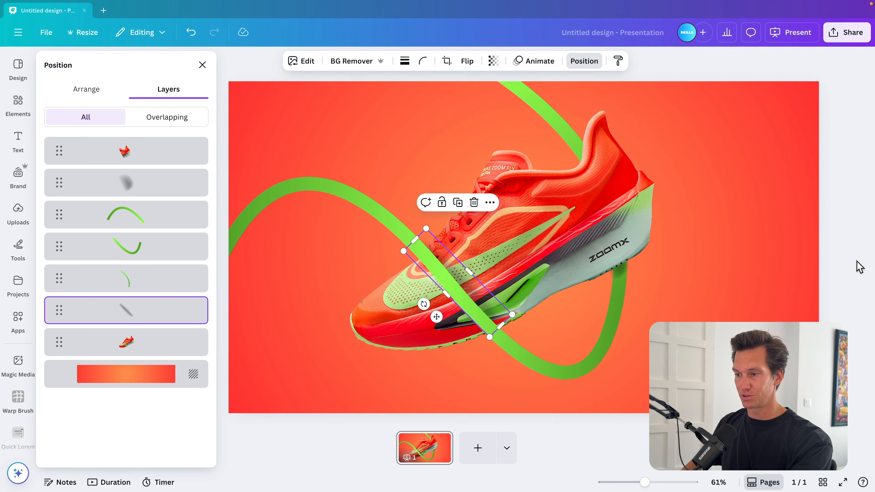
pyautogui.click(825, 283)
pyautogui.scroll(-3, 760, 243)
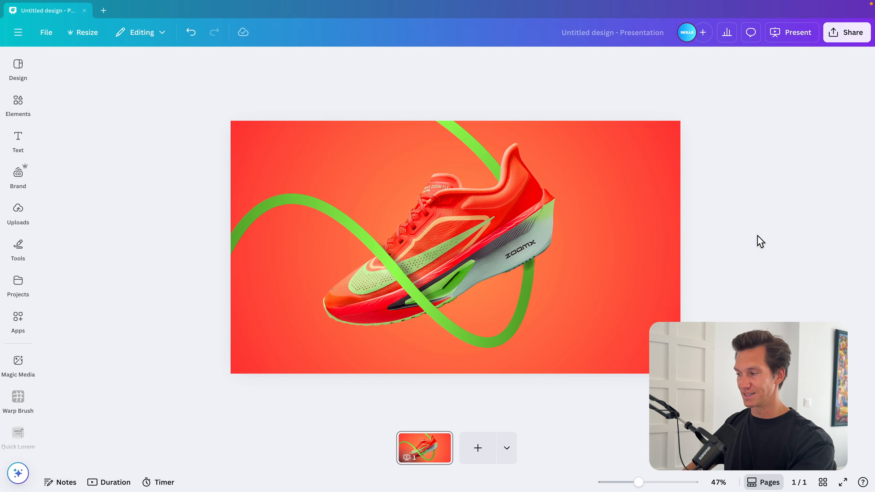
# Step: Select all three ribbon curves together and increase their line weight
pyautogui.moveTo(277, 225); pyautogui.dragTo(312, 242)
pyautogui.moveTo(203, 180); pyautogui.dragTo(282, 208)
pyautogui.keyDown('shift'); pyautogui.click(451, 134); pyautogui.keyUp('shift')
pyautogui.click(365, 62)
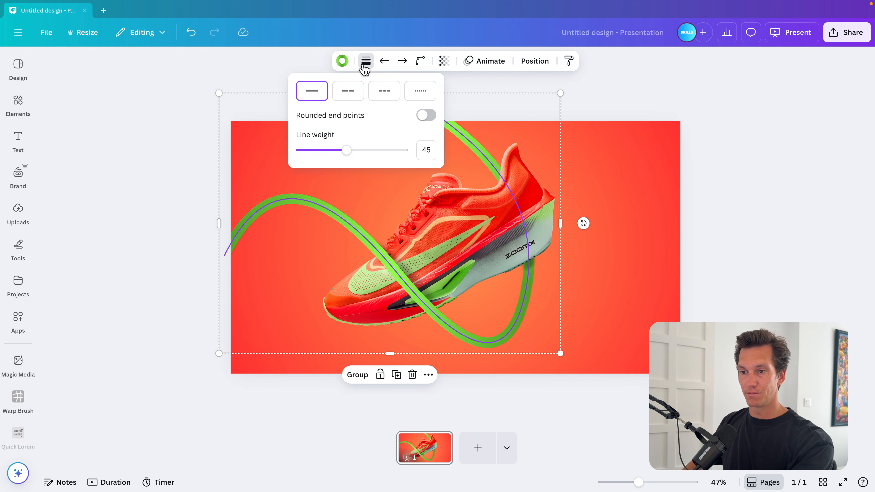
pyautogui.moveTo(346, 153); pyautogui.dragTo(382, 154)
pyautogui.click(683, 201)
pyautogui.click(683, 201)
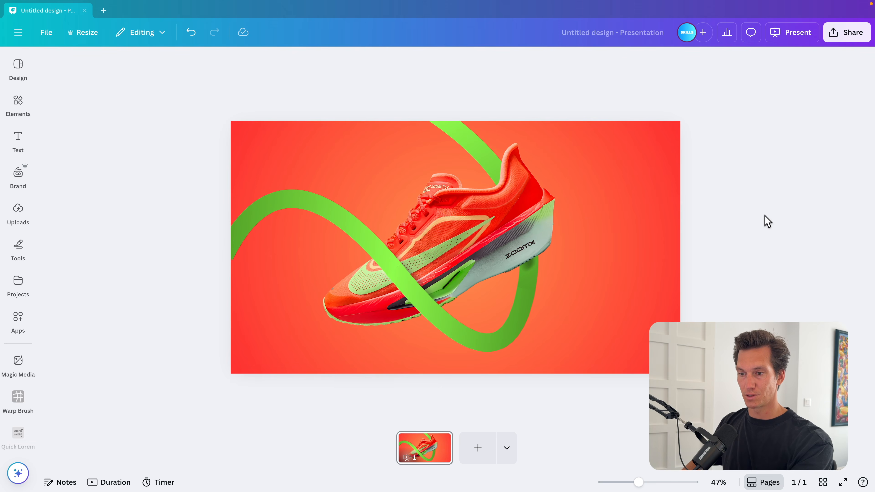
# Step: Resize the heel shadow graphic and set its transparency to 31
pyautogui.scroll(3, 545, 252)
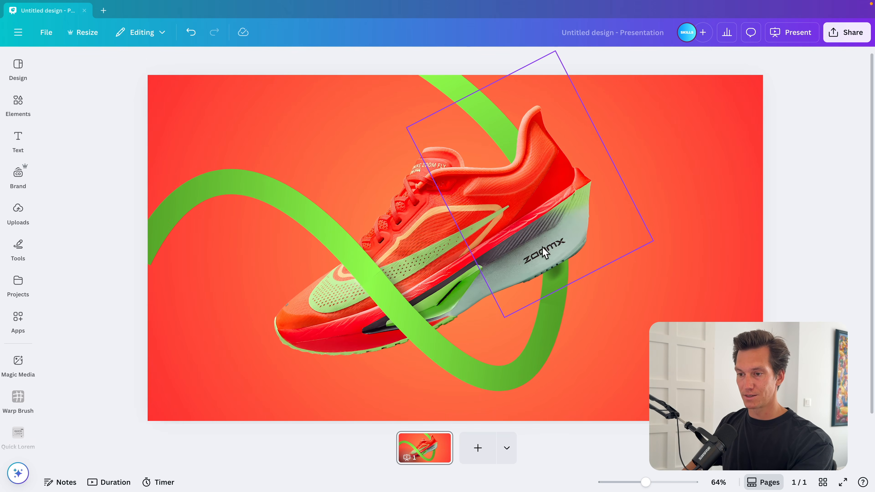
pyautogui.click(514, 85)
pyautogui.click(606, 62)
pyautogui.click(121, 182)
pyautogui.scroll(10, 674, 287)
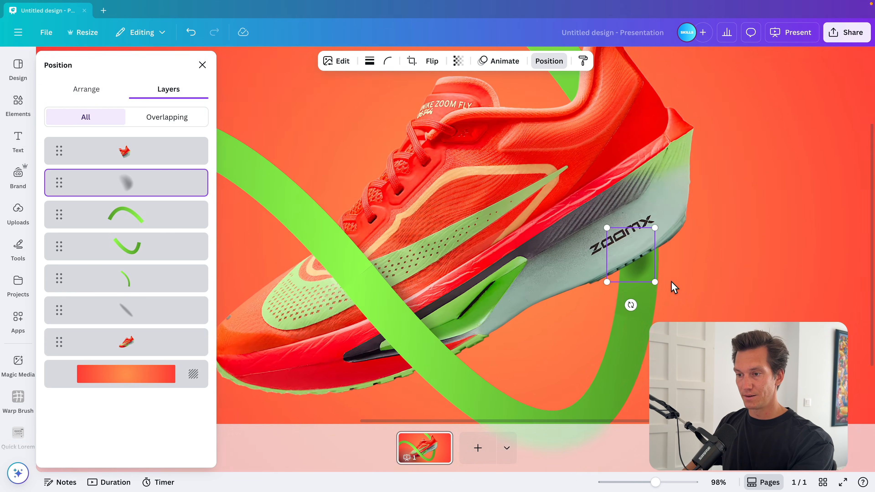
pyautogui.moveTo(658, 283); pyautogui.dragTo(638, 270)
pyautogui.scroll(-10, 639, 268)
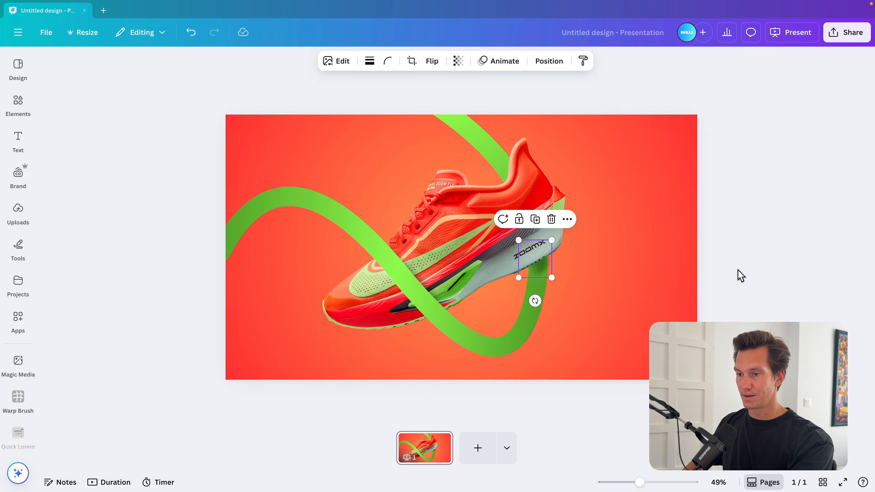
pyautogui.click(740, 275)
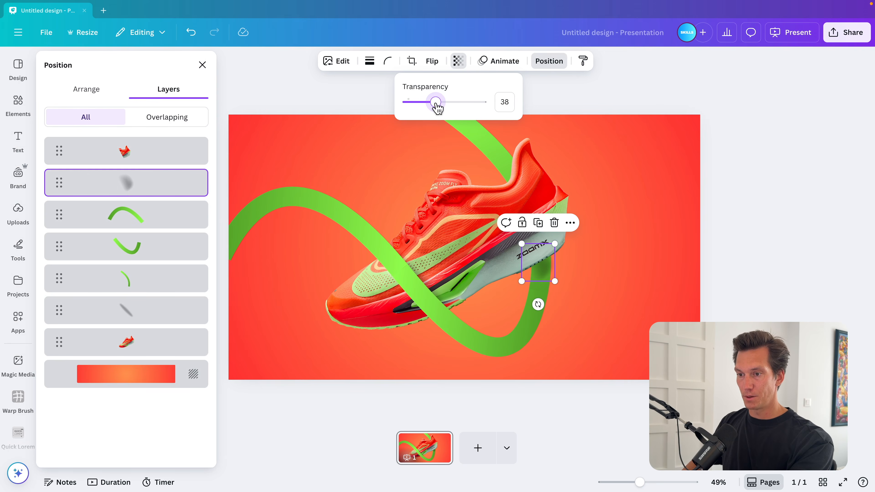
pyautogui.moveTo(436, 103); pyautogui.dragTo(428, 102)
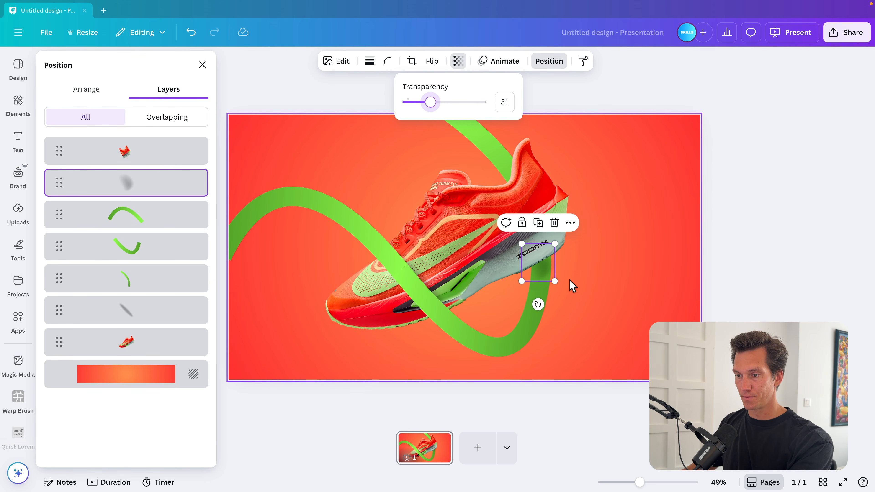
# Step: Add a new text box on the slide and enter the text 3D
pyautogui.click(142, 182)
pyautogui.click(692, 254)
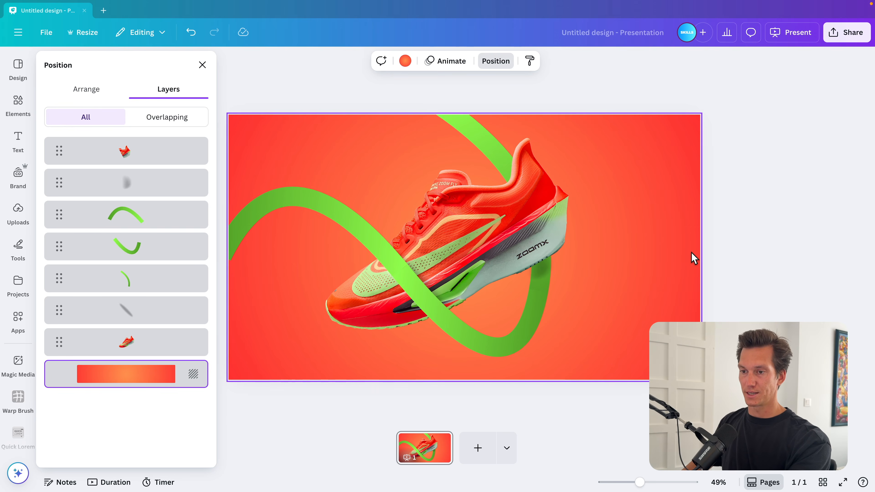
pyautogui.scroll(-2, 691, 251)
pyautogui.click(223, 243)
pyautogui.write('t')
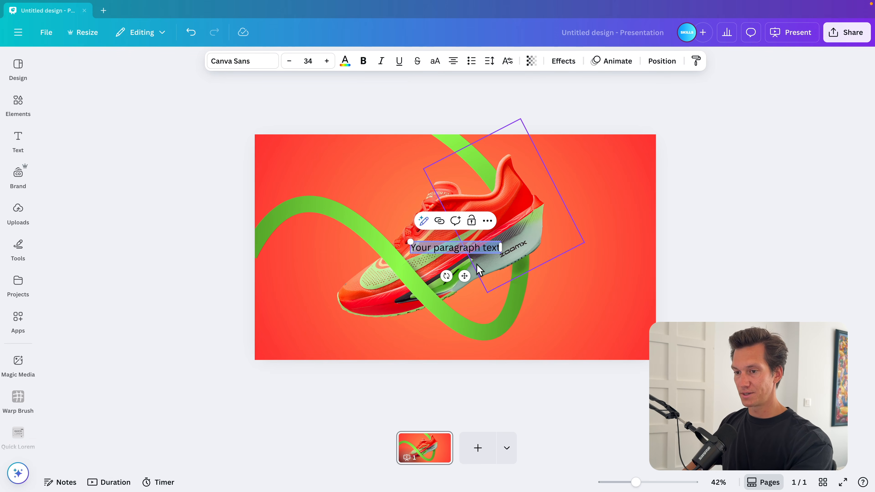
pyautogui.write('3D')
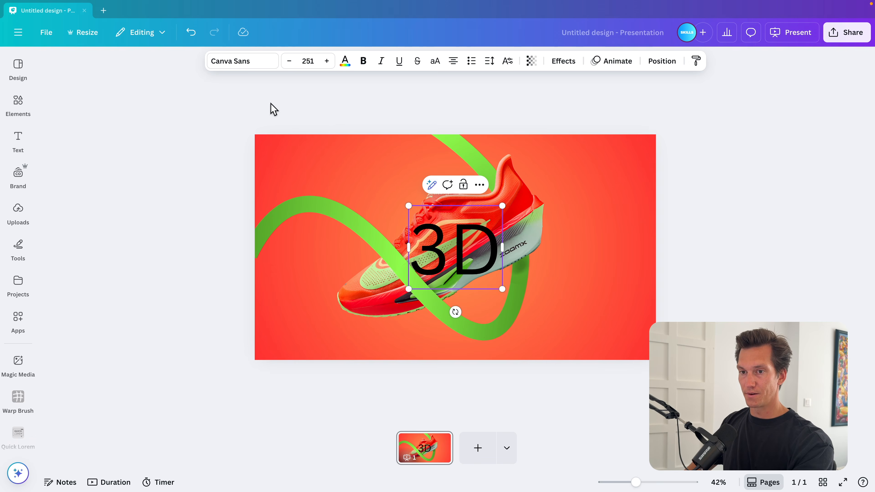
# Step: Set the 3D text's font to Anton and its colour to white
pyautogui.press('Escape')
pyautogui.click(230, 64)
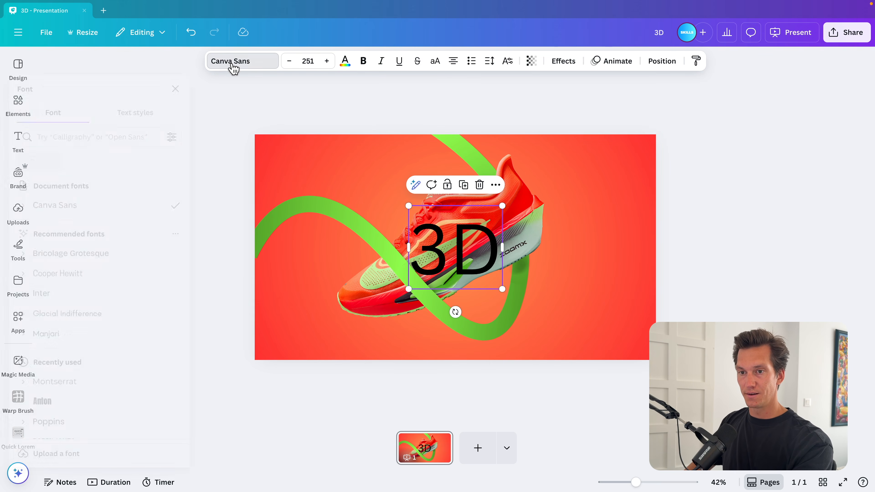
pyautogui.click(90, 136)
pyautogui.write('anton')
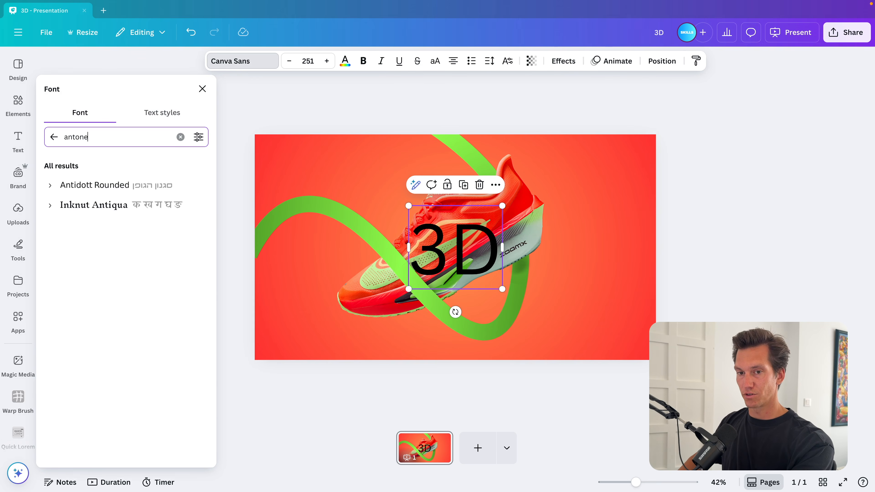
pyautogui.click(72, 184)
pyautogui.click(345, 62)
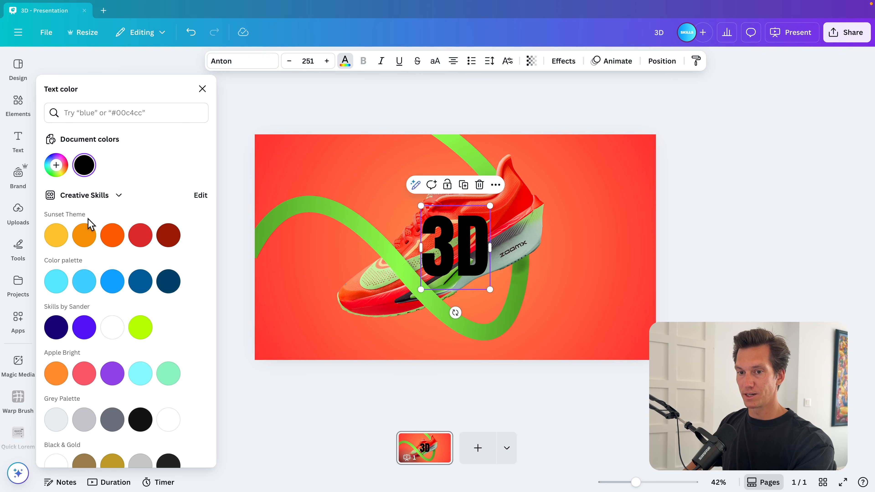
pyautogui.click(112, 327)
# Step: Enlarge the 3D text and move it to the right side of the slide
pyautogui.moveTo(489, 205); pyautogui.dragTo(530, 190)
pyautogui.moveTo(477, 234); pyautogui.dragTo(604, 206)
pyautogui.moveTo(296, 365); pyautogui.dragTo(476, 142)
pyautogui.moveTo(501, 244); pyautogui.dragTo(468, 244)
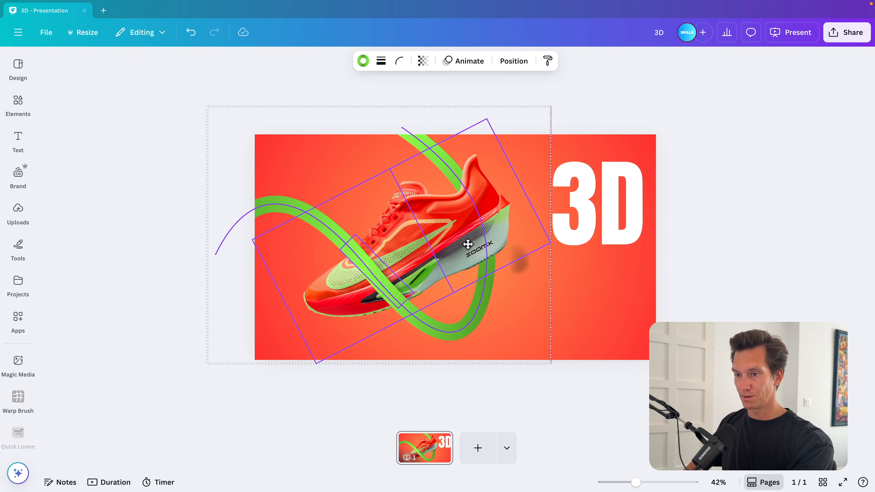
pyautogui.hotkey('ctrl', 'z')
# Step: Select the shoe, ribbons and shadows together and shift them to the left
pyautogui.moveTo(595, 337); pyautogui.dragTo(310, 189)
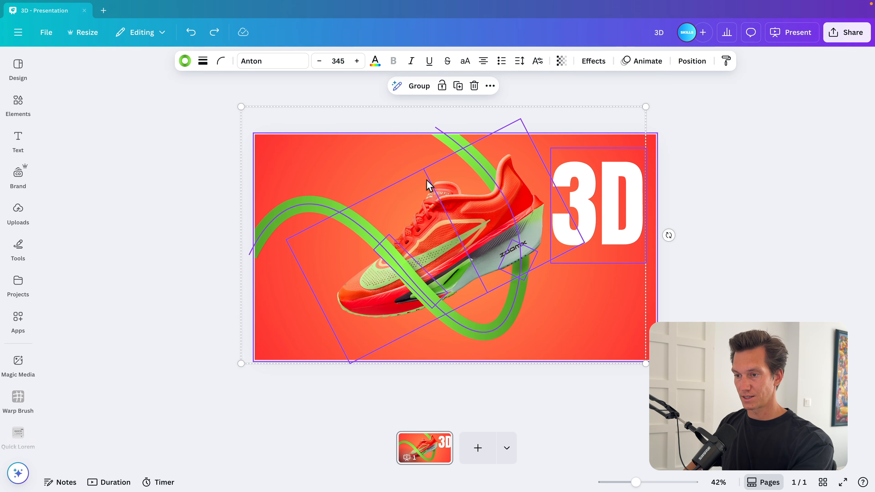
pyautogui.keyDown('shift'); pyautogui.click(427, 181); pyautogui.keyUp('shift')
pyautogui.keyDown('shift'); pyautogui.click(632, 197); pyautogui.keyUp('shift')
pyautogui.moveTo(512, 240); pyautogui.dragTo(478, 239)
pyautogui.click(666, 317)
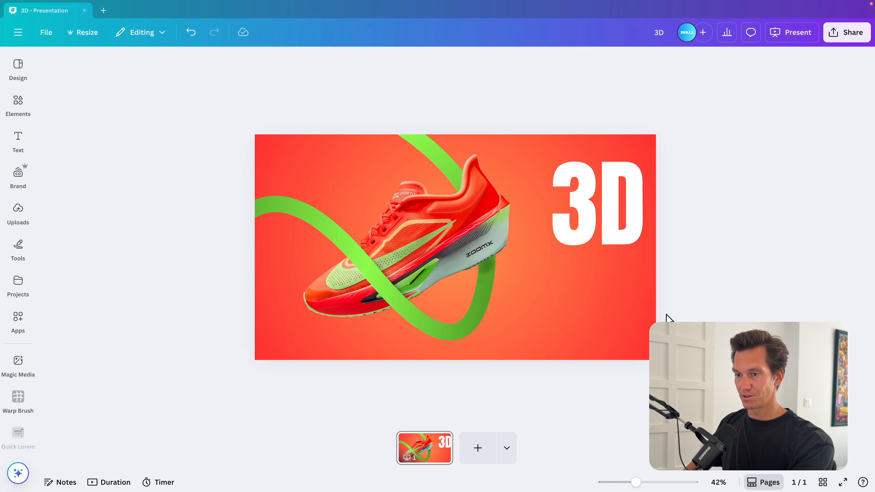
# Step: Duplicate the 3D text below itself and change the copy's text to LINES
pyautogui.moveTo(620, 212); pyautogui.dragTo(604, 209)
pyautogui.moveTo(604, 208); pyautogui.dragTo(604, 304)
pyautogui.doubleClick(604, 304)
pyautogui.write('LINES')
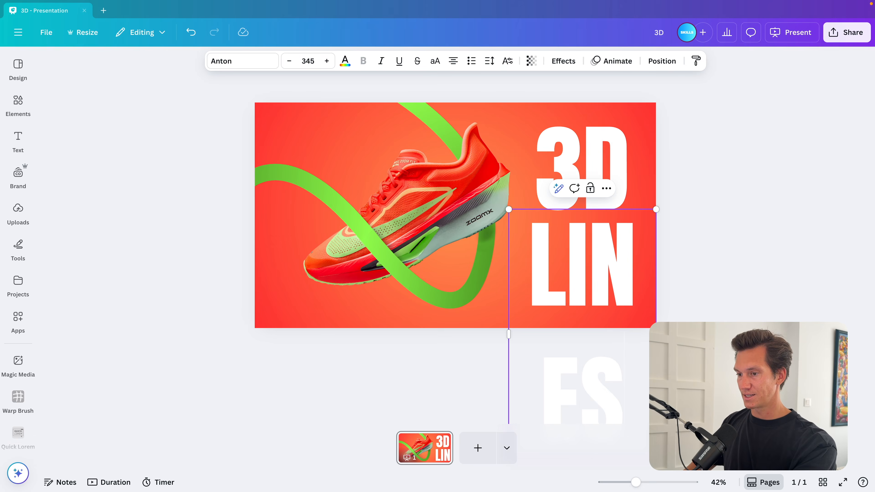
# Step: Resize and arrange the LINES text beneath 3D so both lines align on the right
pyautogui.moveTo(507, 207); pyautogui.dragTo(470, 275)
pyautogui.click(703, 250)
pyautogui.moveTo(613, 318); pyautogui.dragTo(620, 295)
pyautogui.moveTo(577, 205); pyautogui.dragTo(585, 208)
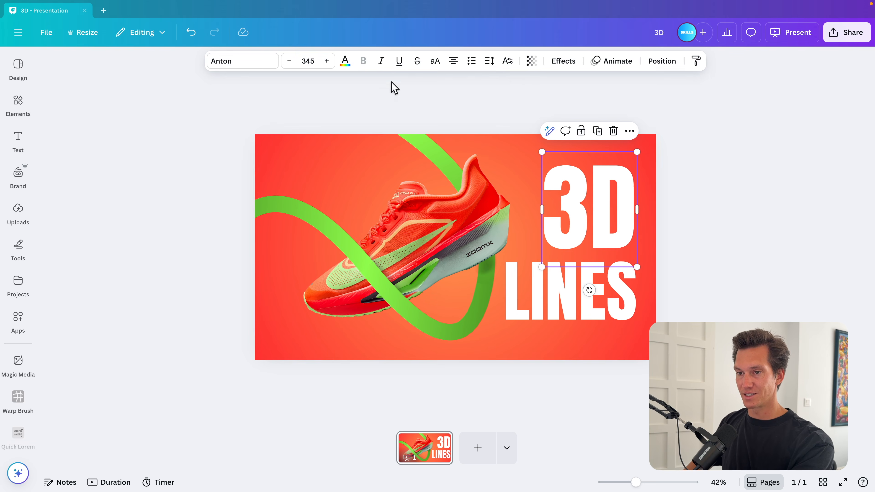
# Step: Apply the Neon effect to the 3D text
pyautogui.click(549, 65)
pyautogui.click(187, 297)
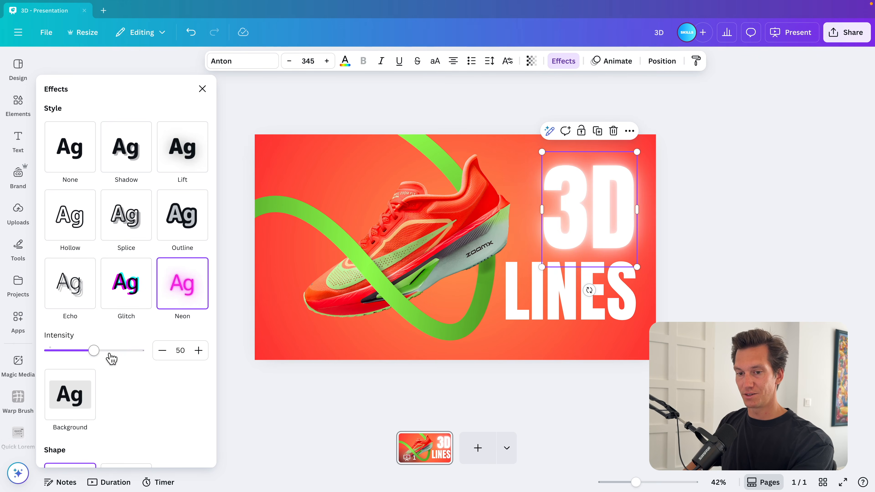
# Step: Set the 3D text's colour to orange from the palette
pyautogui.click(345, 61)
pyautogui.click(84, 235)
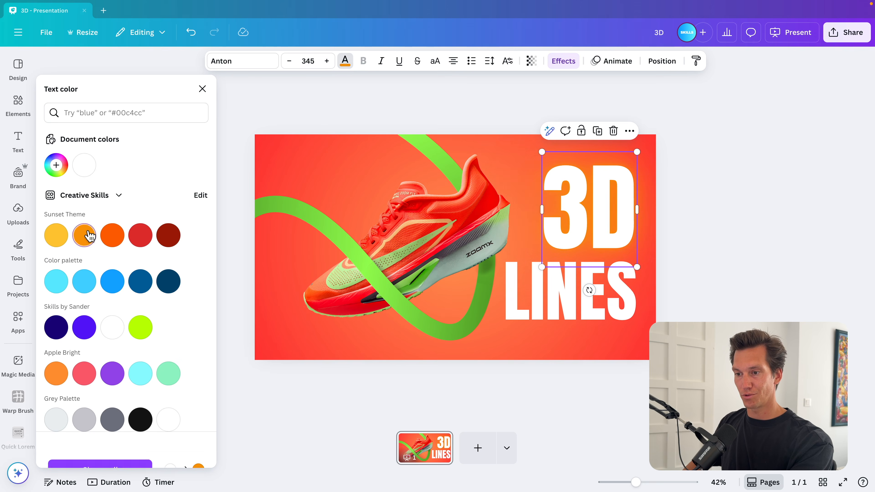
pyautogui.click(110, 237)
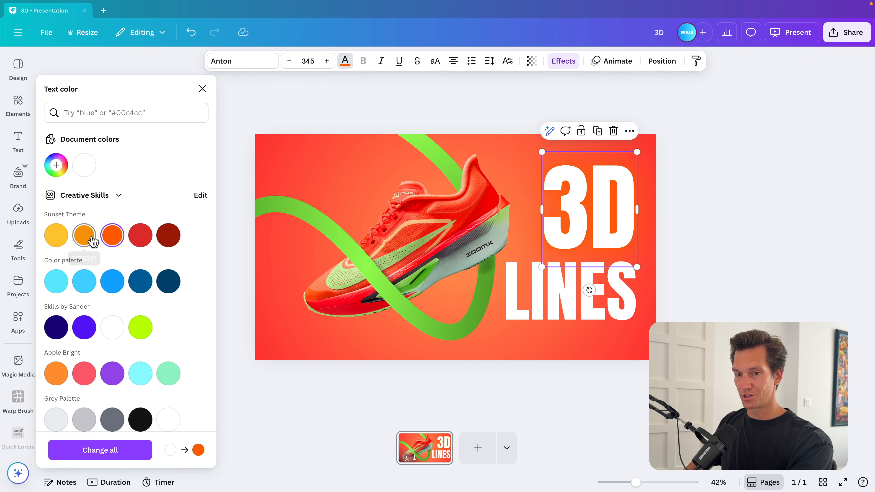
pyautogui.click(56, 373)
pyautogui.press('Escape')
pyautogui.press('Escape')
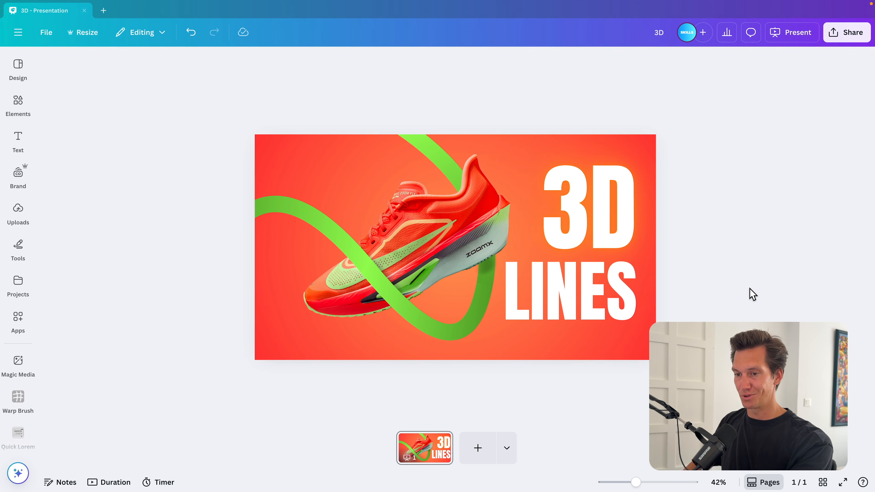
# Step: Preview the finished slide in full-screen presentation mode
pyautogui.press('alt+super+p')
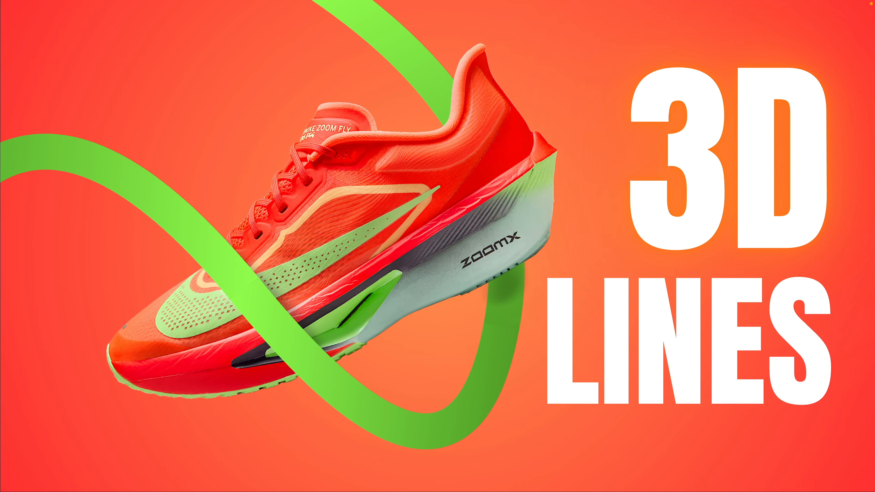